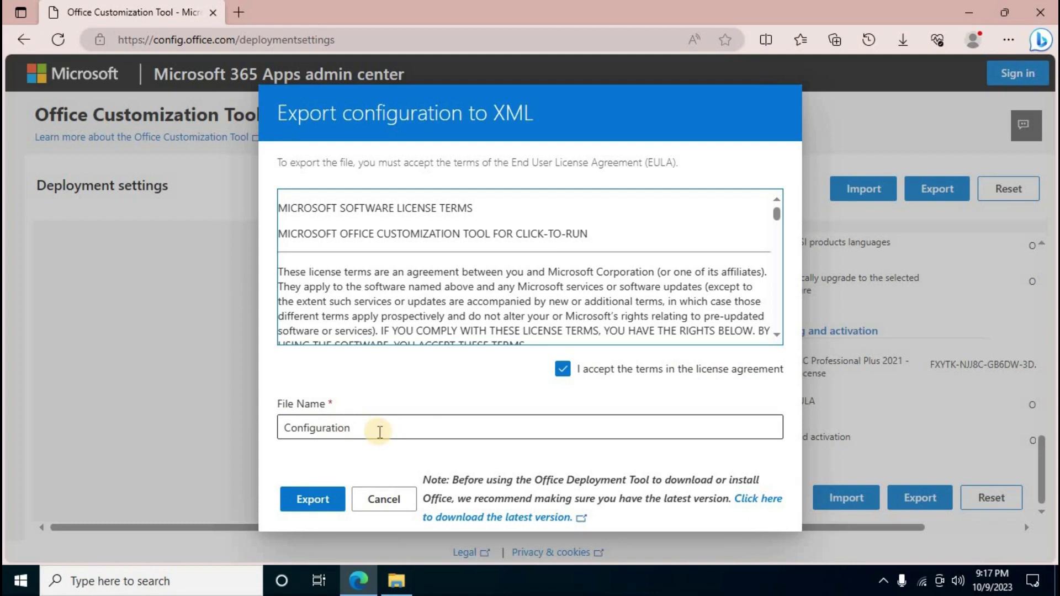
Export the deployment settings to an XML file named Configuration and keep the flagged download
click(312, 502)
click(312, 501)
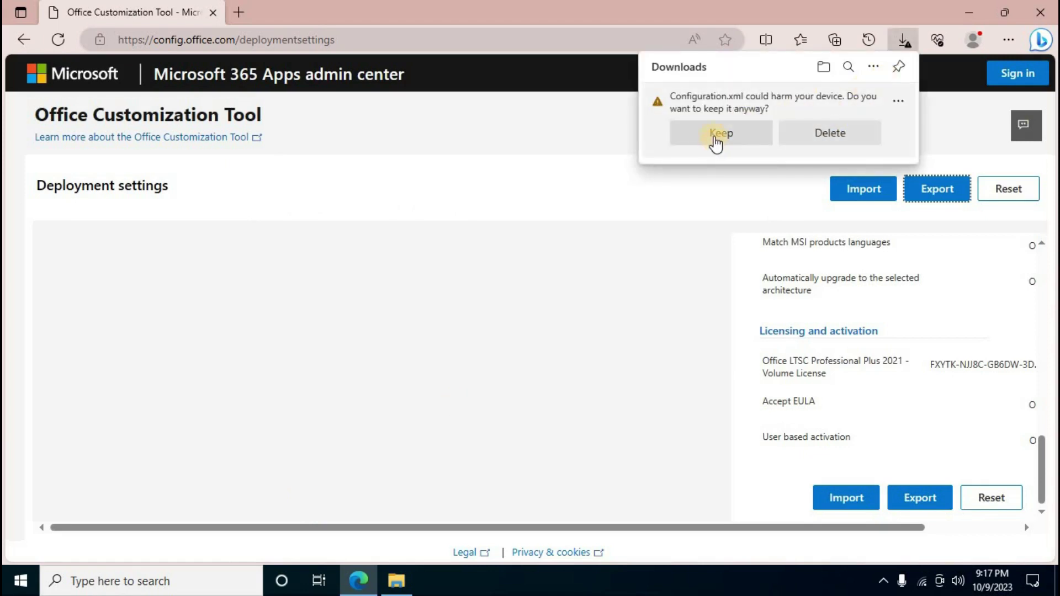
click(714, 136)
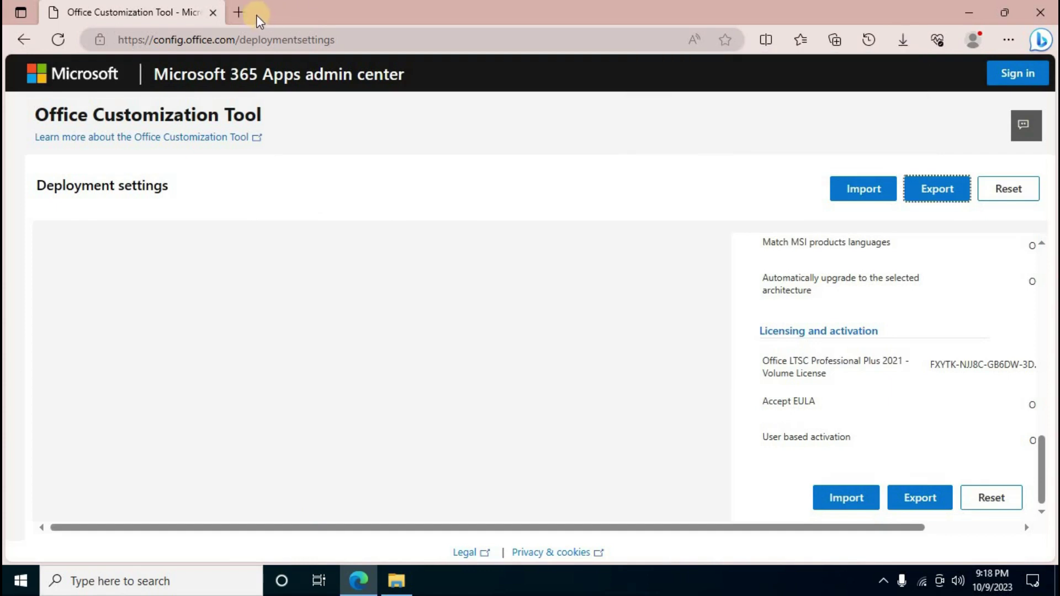
Search Google for "office deployment tool" in a new browser tab
click(241, 10)
click(293, 109)
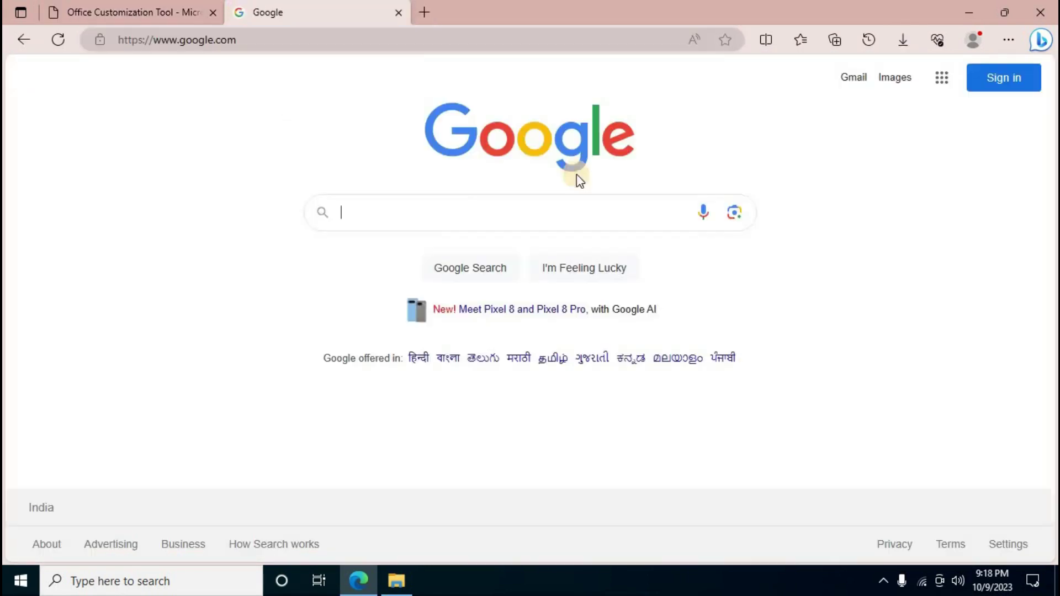
click(487, 212)
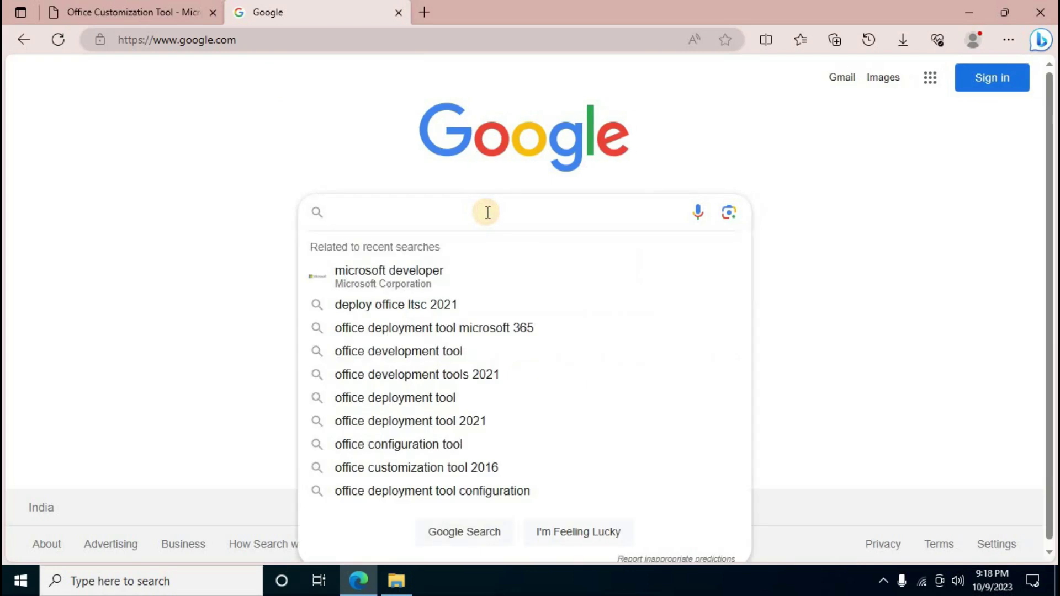
text(office deployment tool)
key(Return)
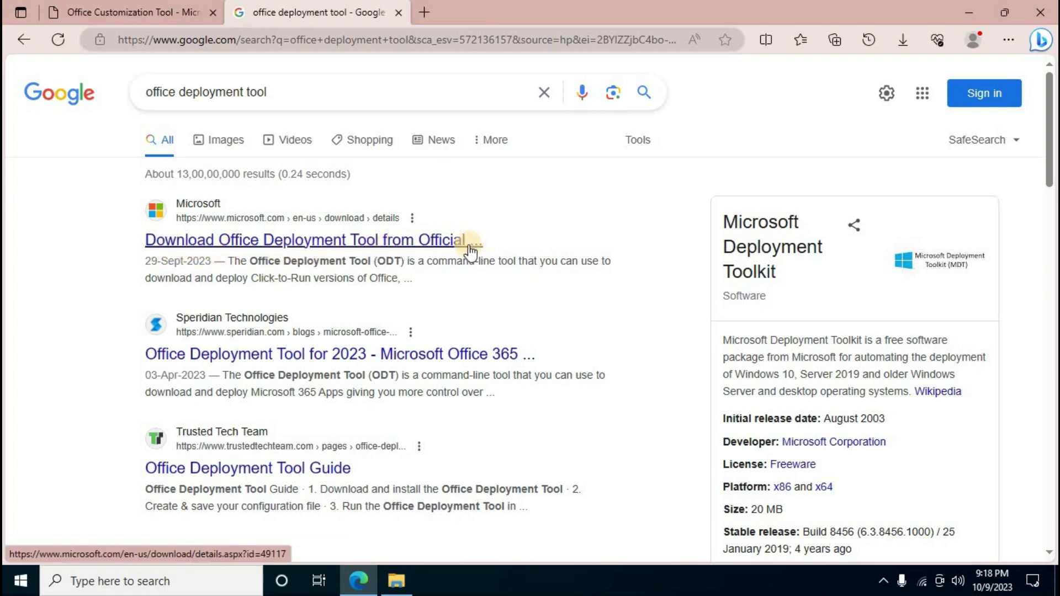
Download the English Office Deployment Tool from Microsoft's official Download Center page and minimize the browser
click(334, 248)
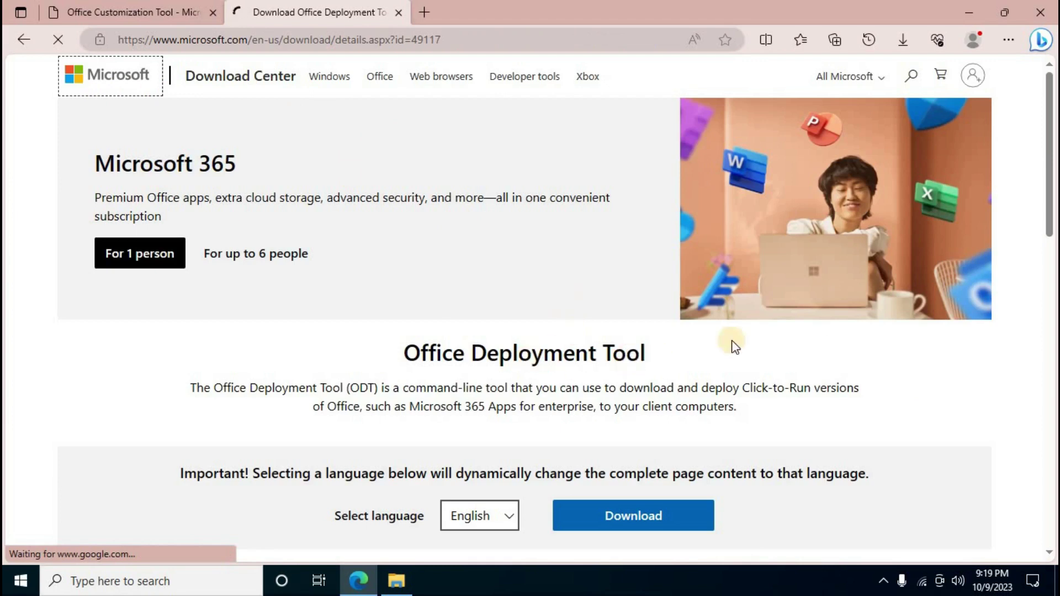
click(621, 519)
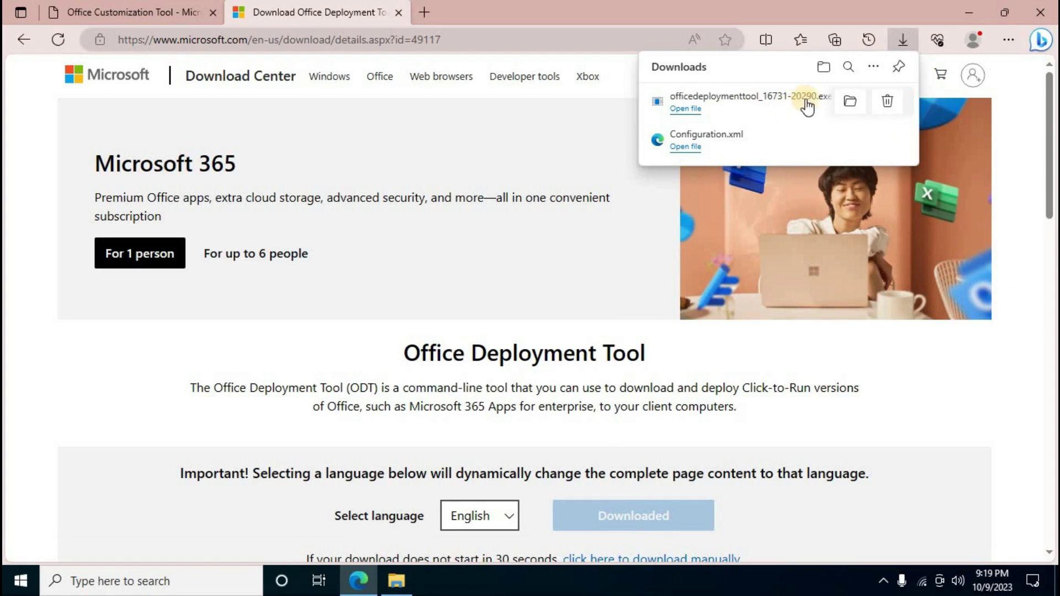
click(972, 10)
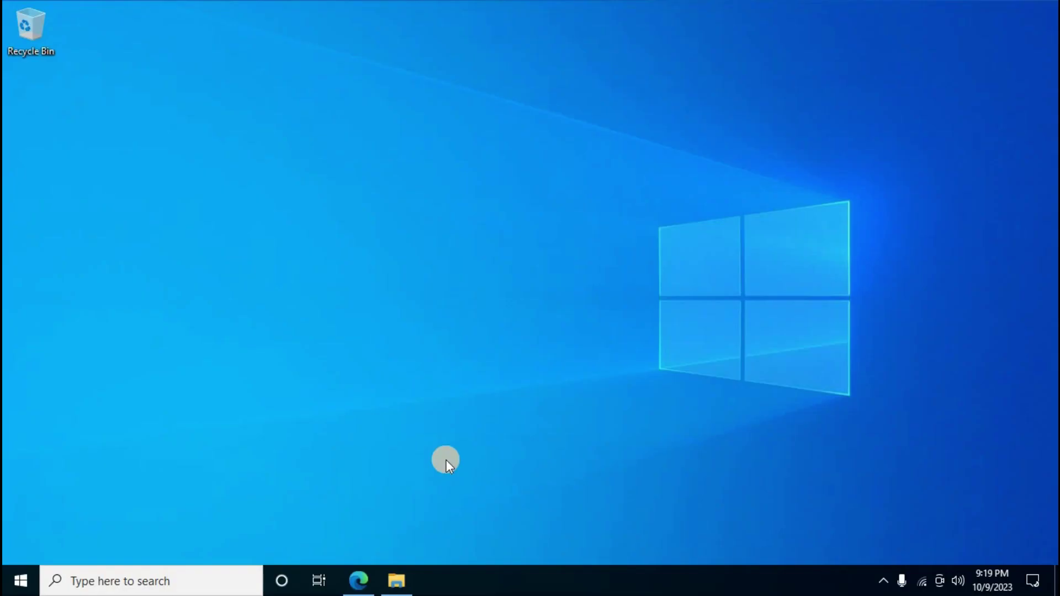
Switch to File Explorer and create a folder named "Office 2021" in Downloads
click(401, 586)
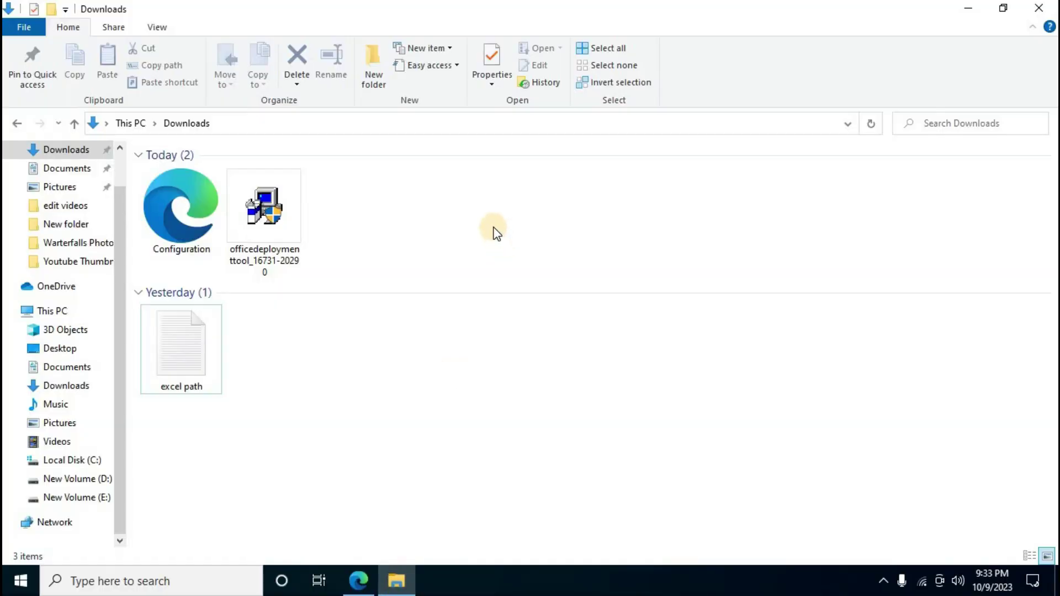
right_click(494, 228)
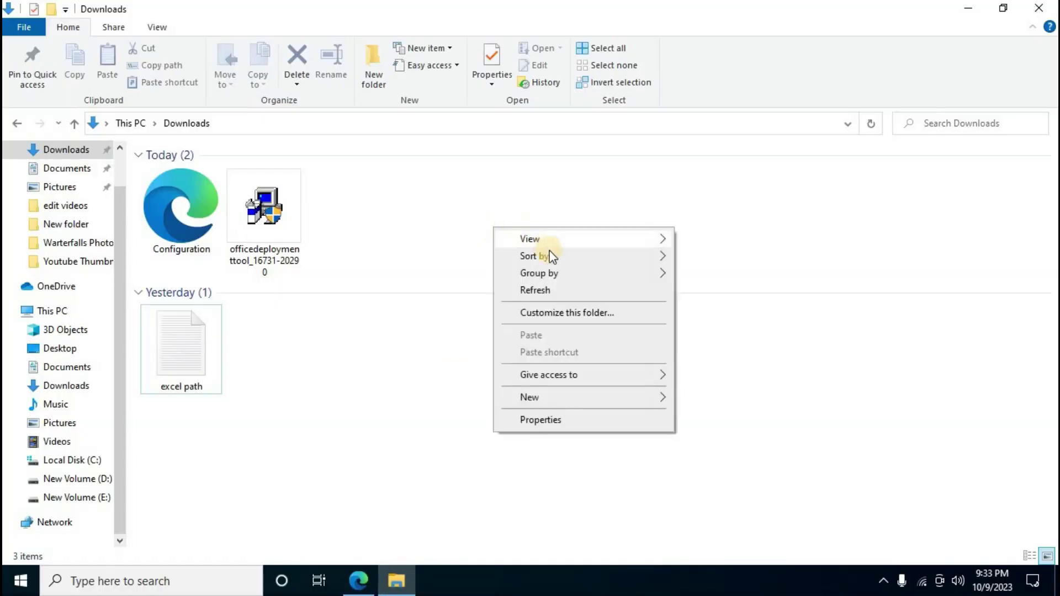
mouse_move(626, 397)
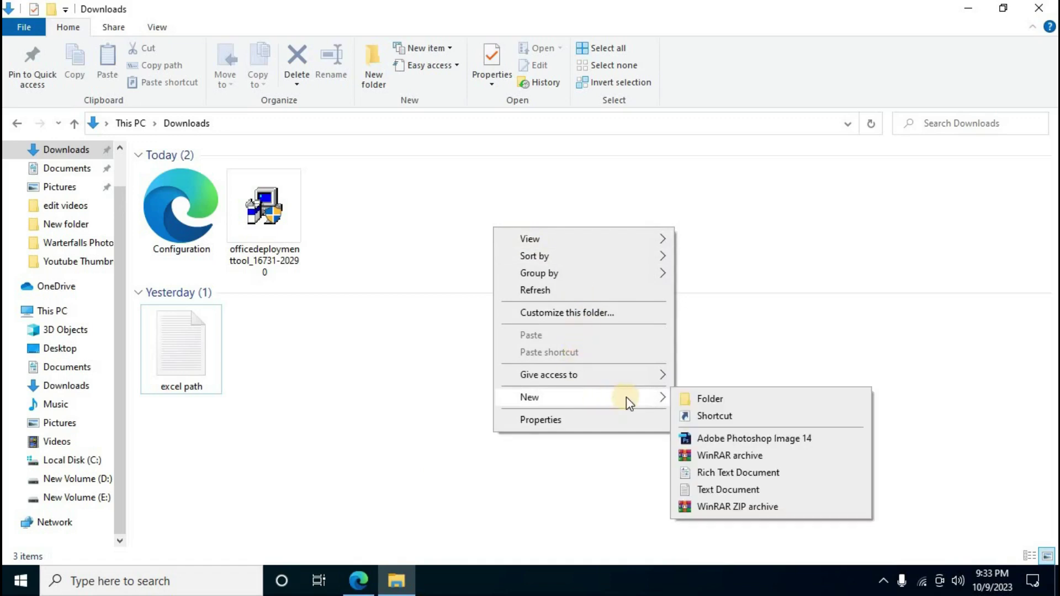
click(711, 403)
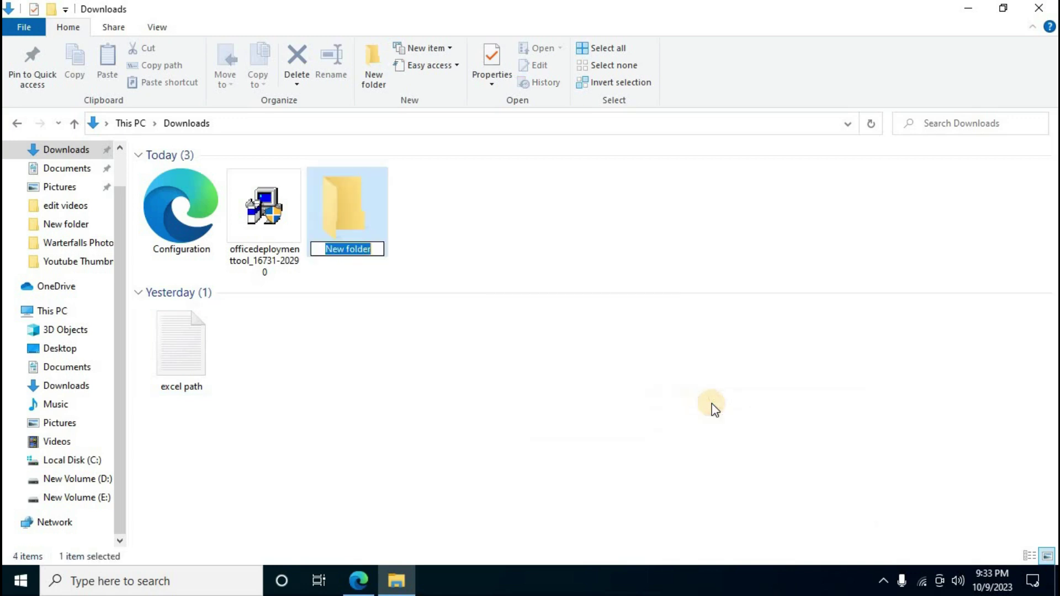
key(BackSpace)
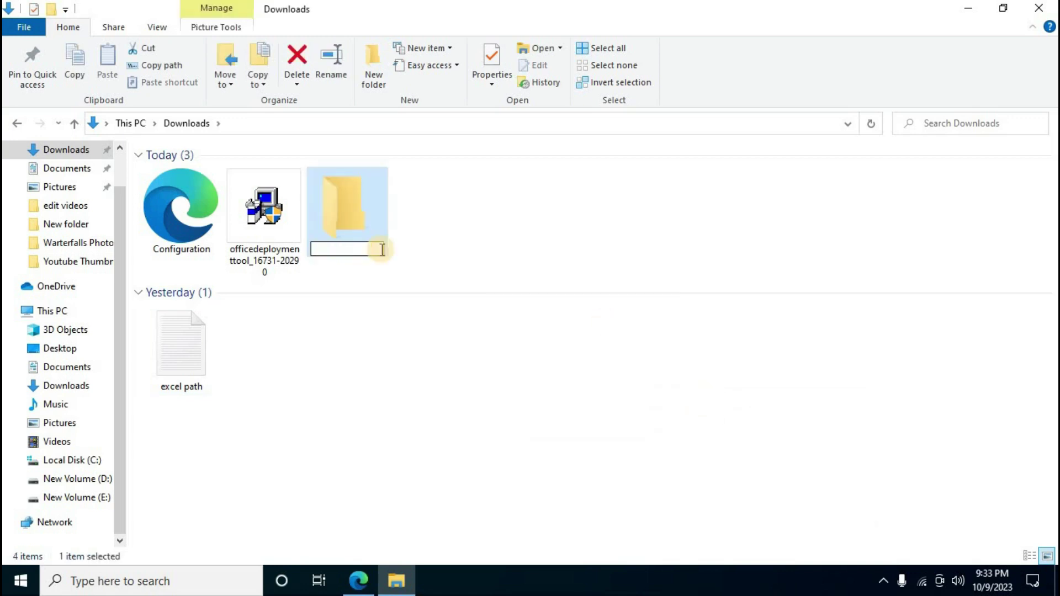
text(Off)
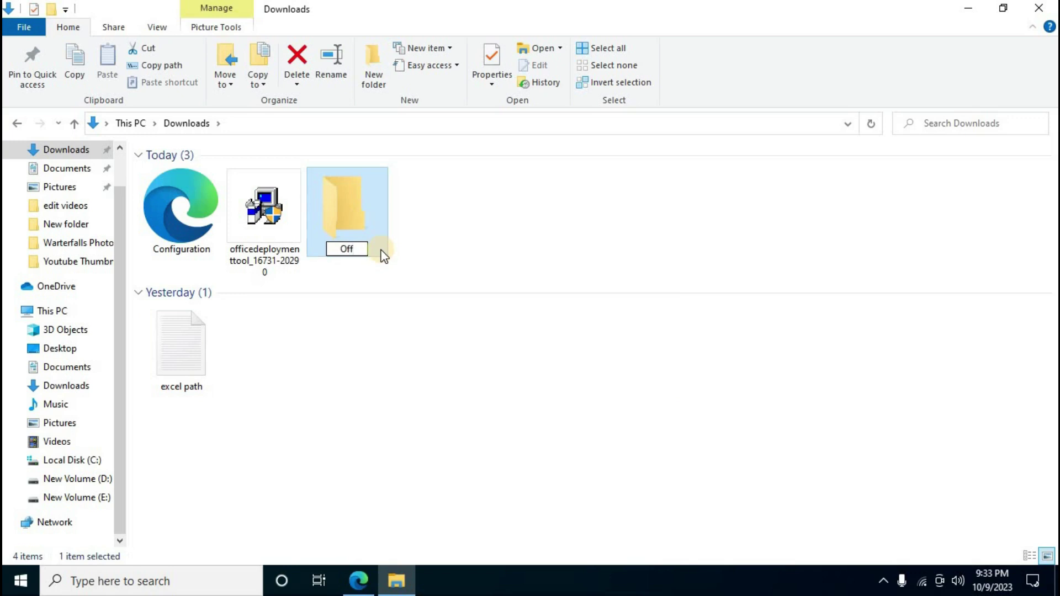
text(ice 2021)
click(451, 211)
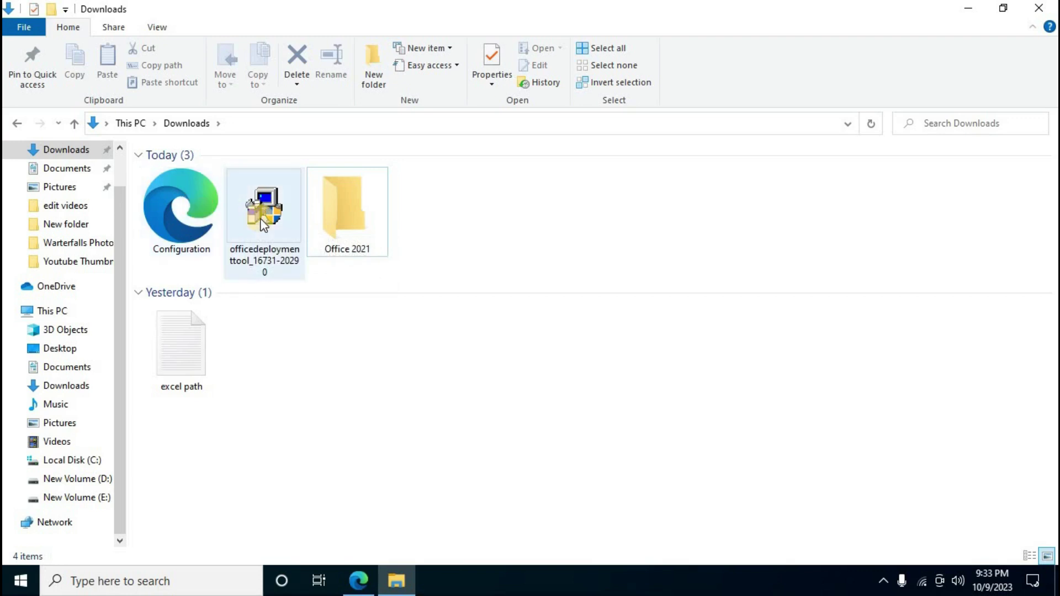
click(176, 275)
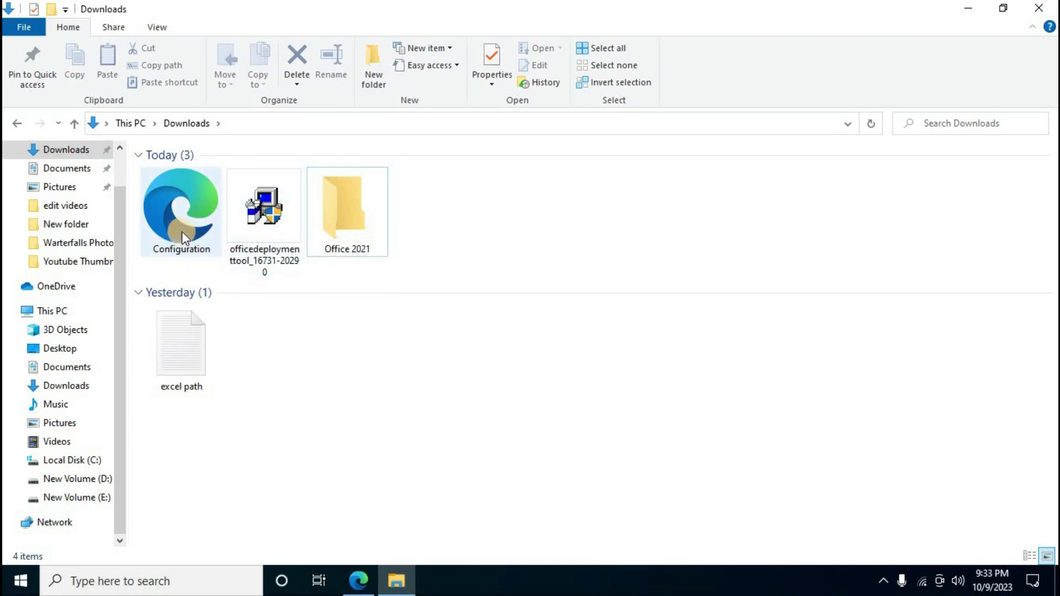
drag(293, 282, 212, 220)
right_click(207, 219)
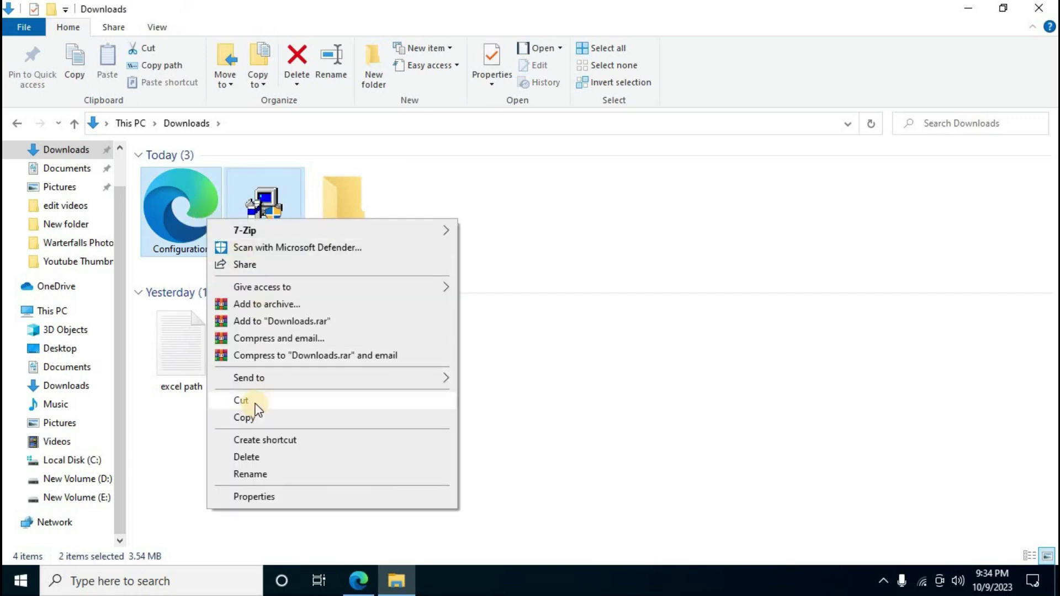
click(259, 401)
click(346, 230)
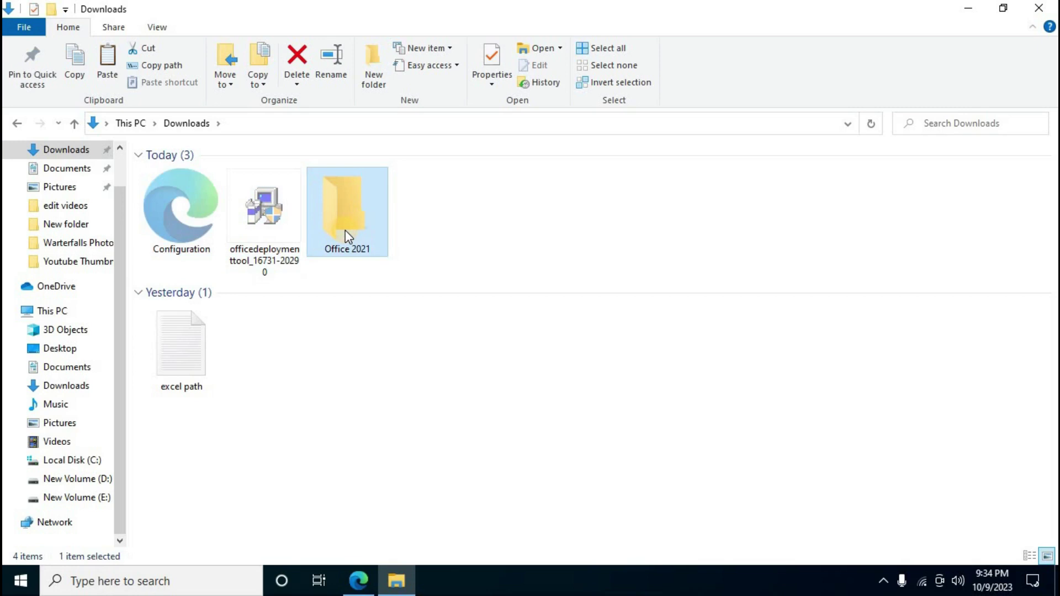
right_click(345, 229)
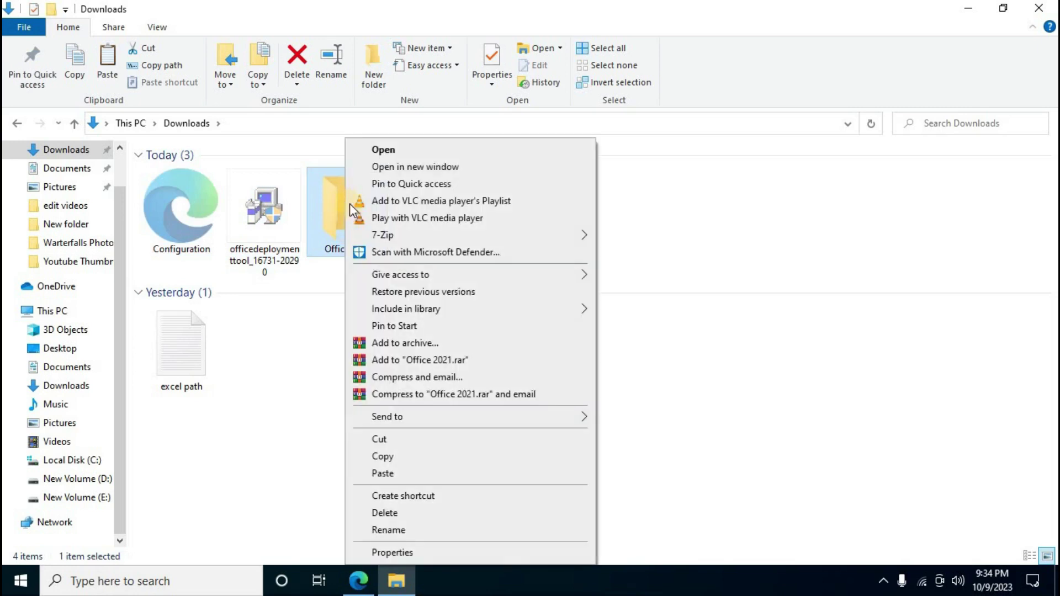
click(390, 474)
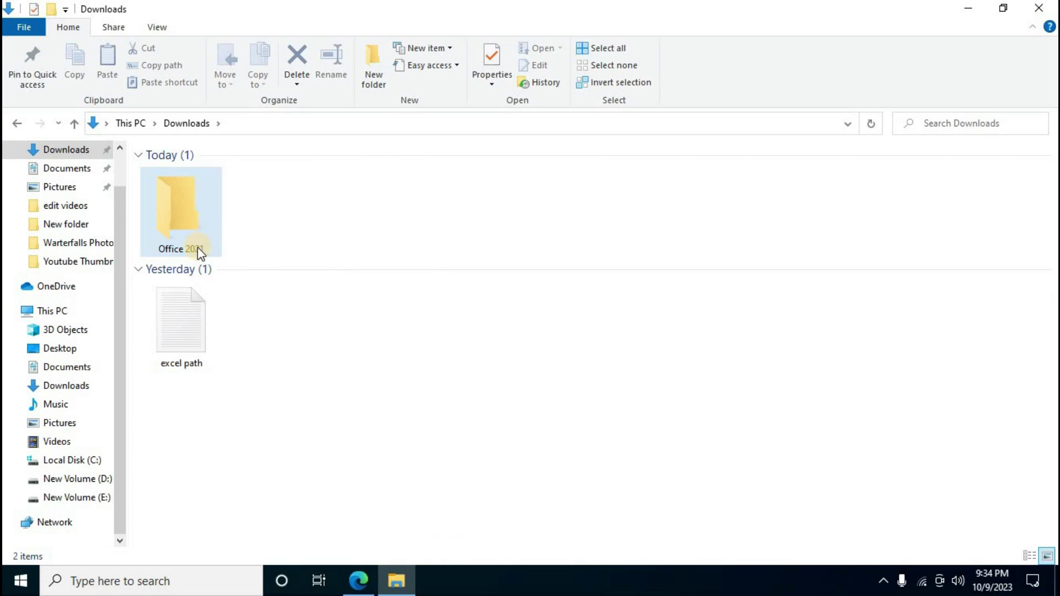
double_click(188, 200)
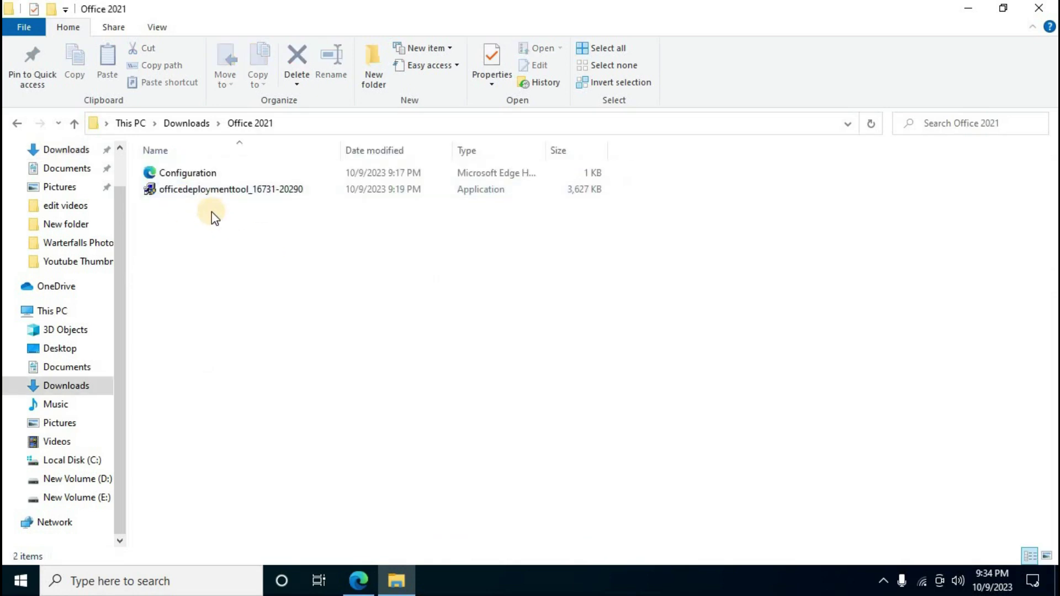
double_click(223, 194)
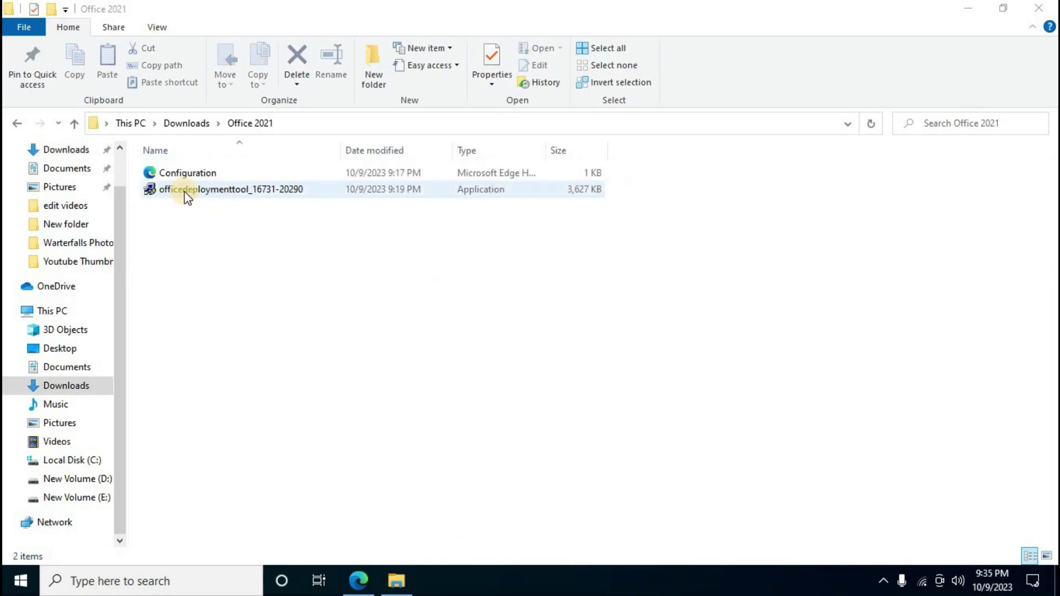
click(231, 190)
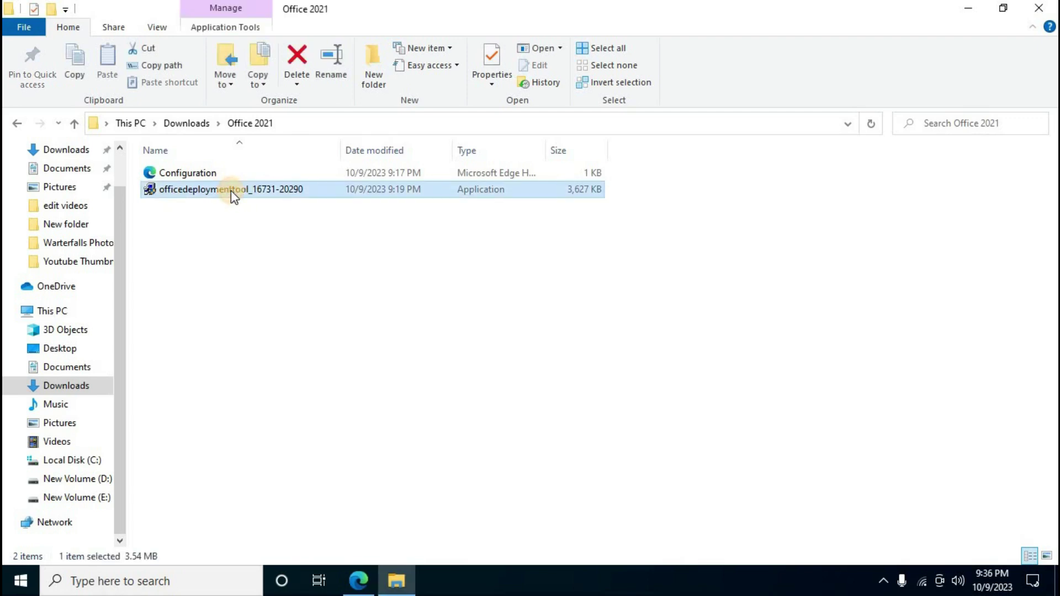
right_click(231, 191)
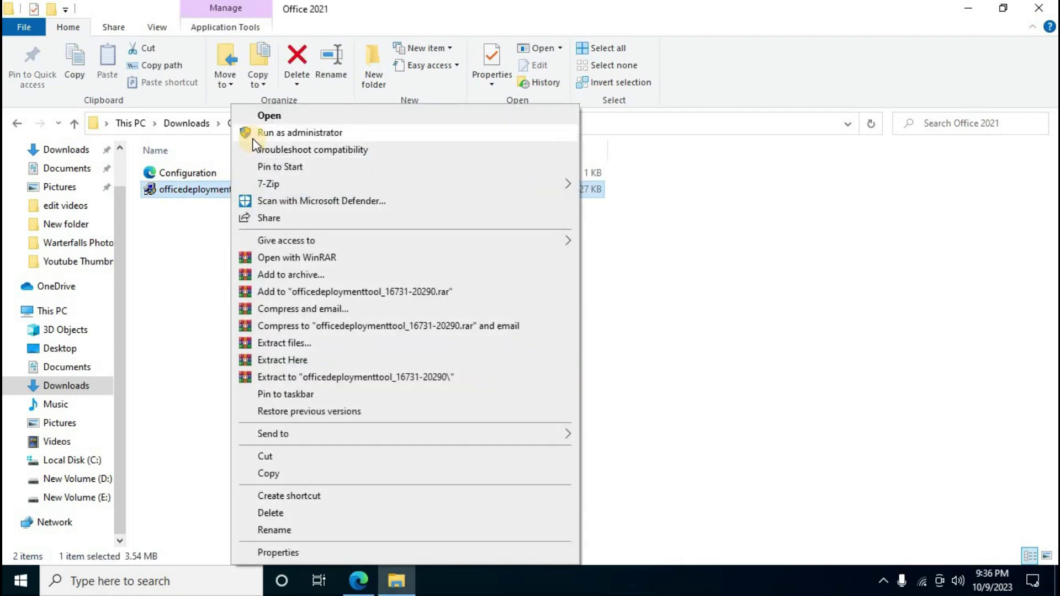
click(282, 137)
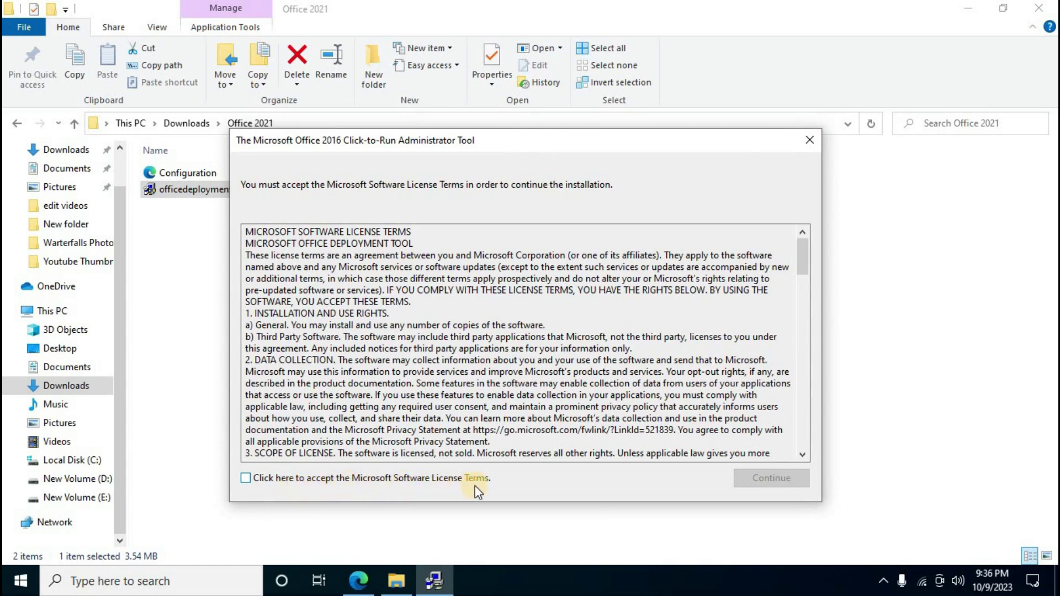
Accept the Microsoft Software License Terms and extract the deployment tool's files into the Office 2021 folder under Downloads
click(246, 478)
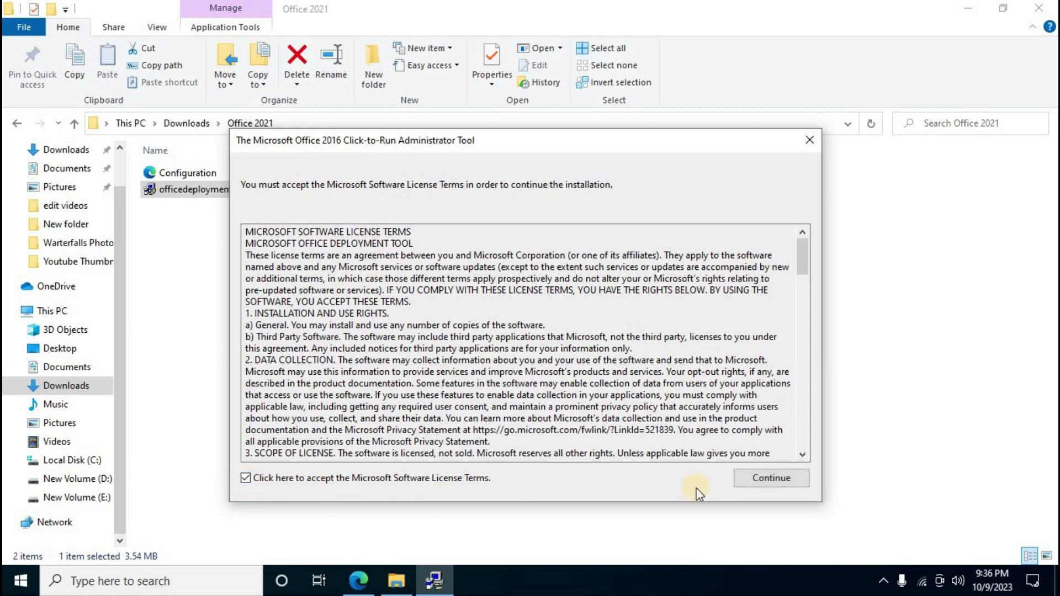
click(767, 482)
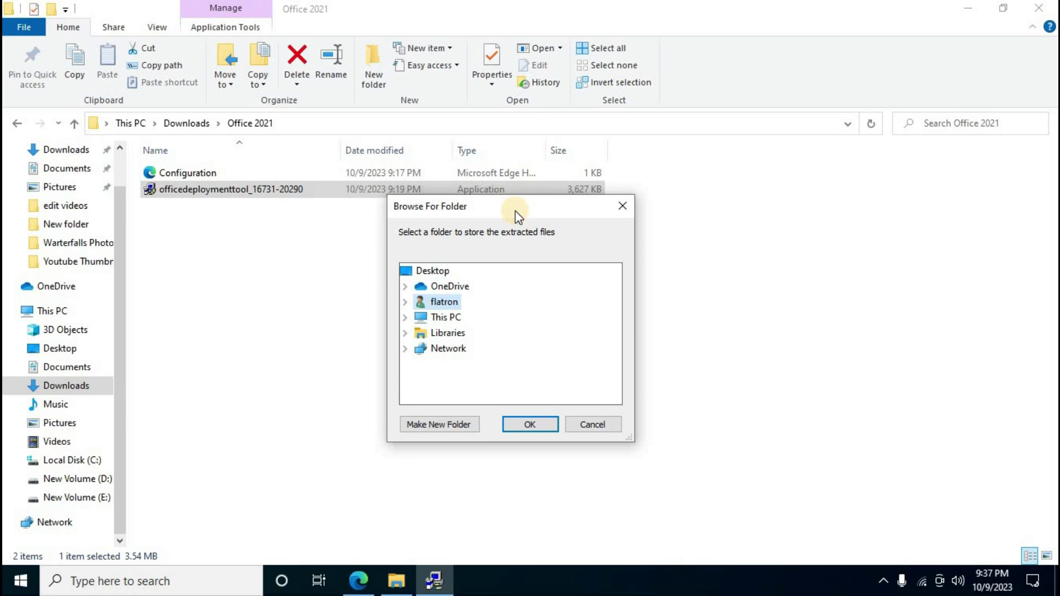
double_click(458, 322)
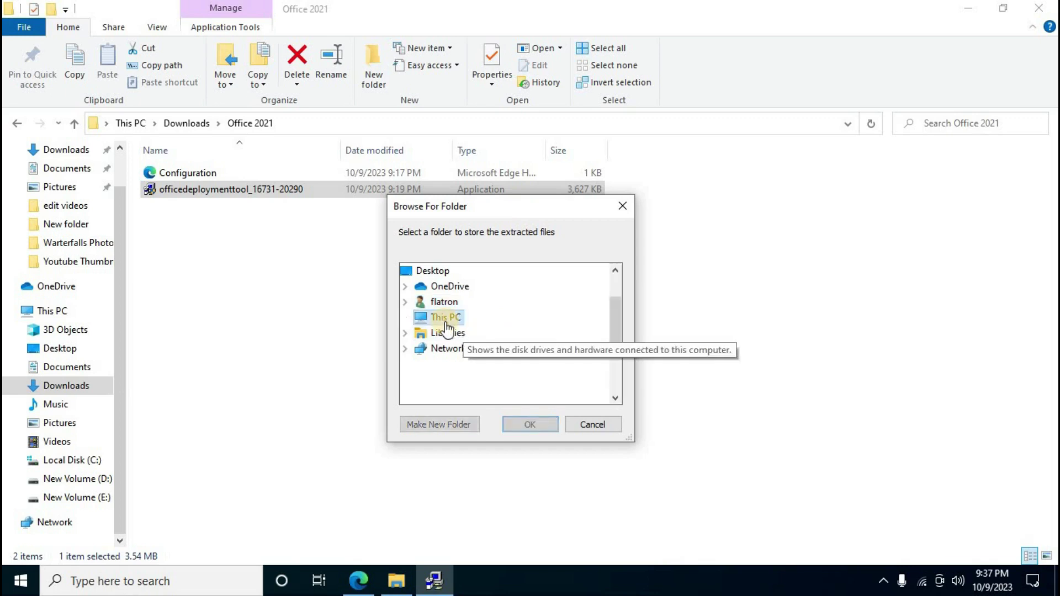
double_click(467, 333)
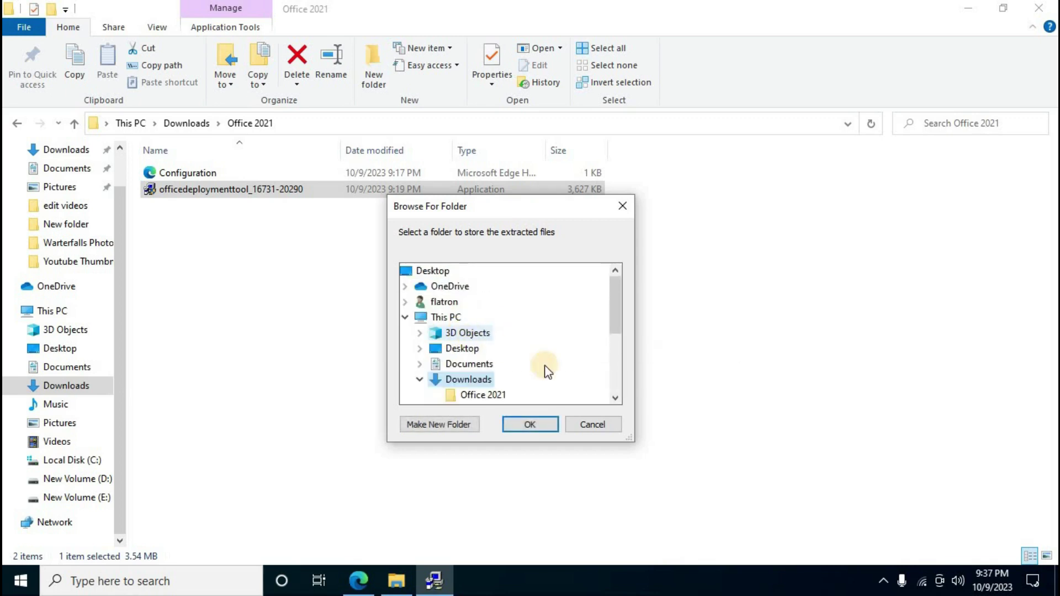
click(483, 396)
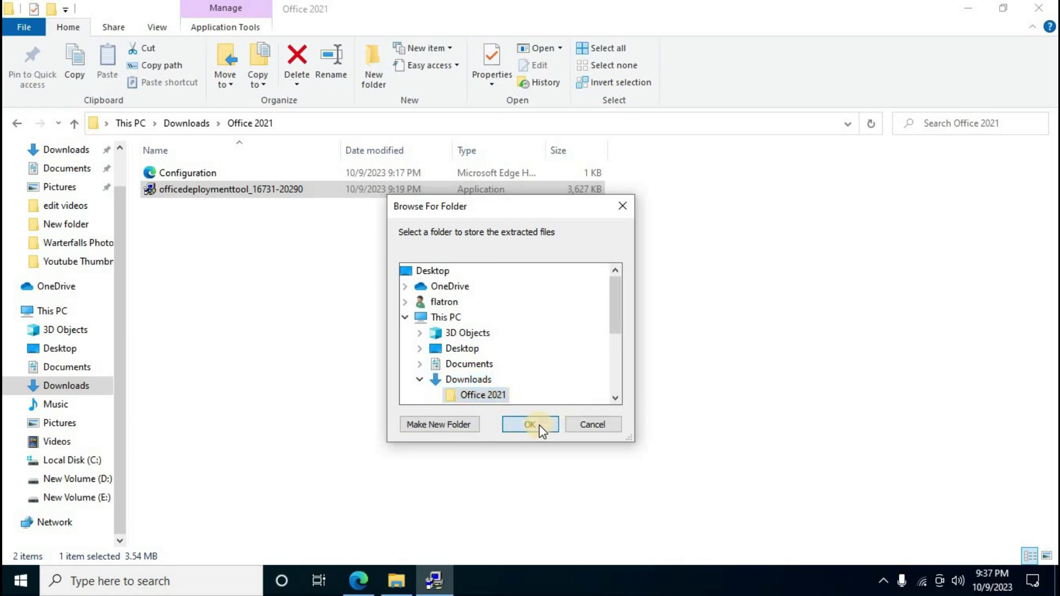
click(541, 430)
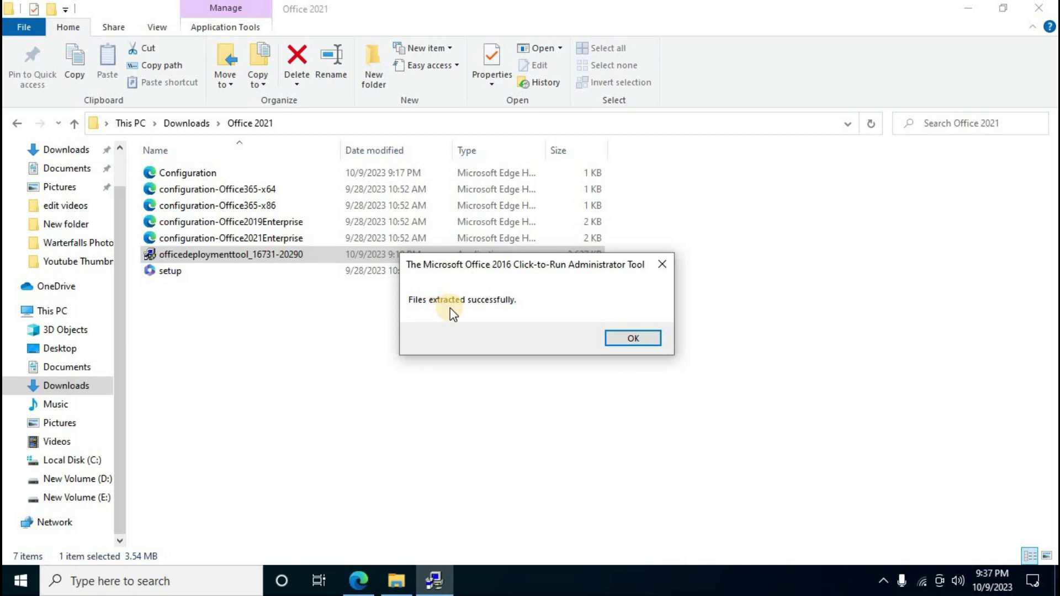
click(624, 343)
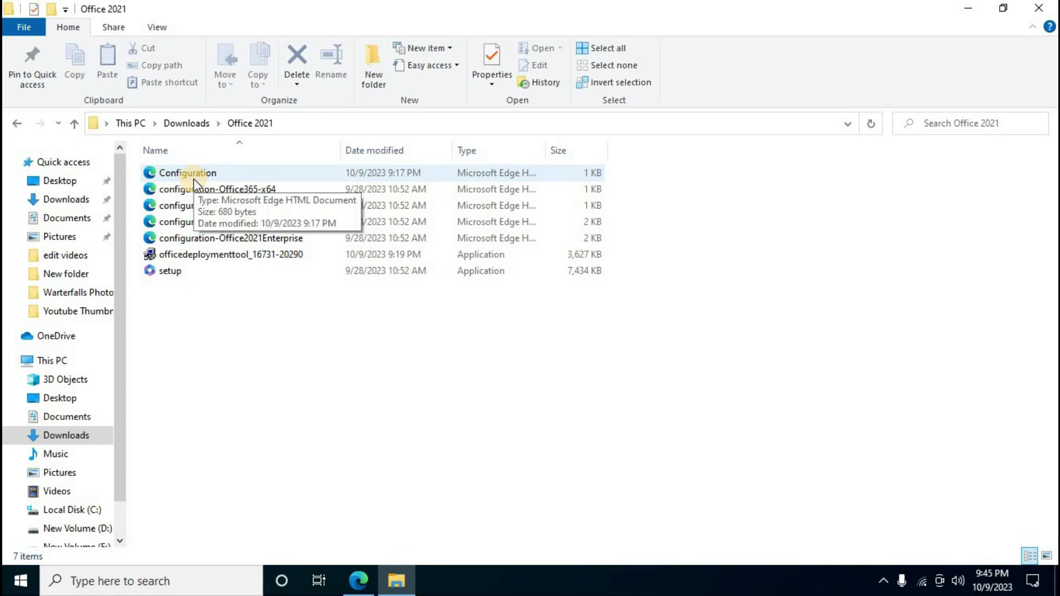
Move the Office 2021 folder from Downloads to the root of Local Disk (C:)
click(74, 124)
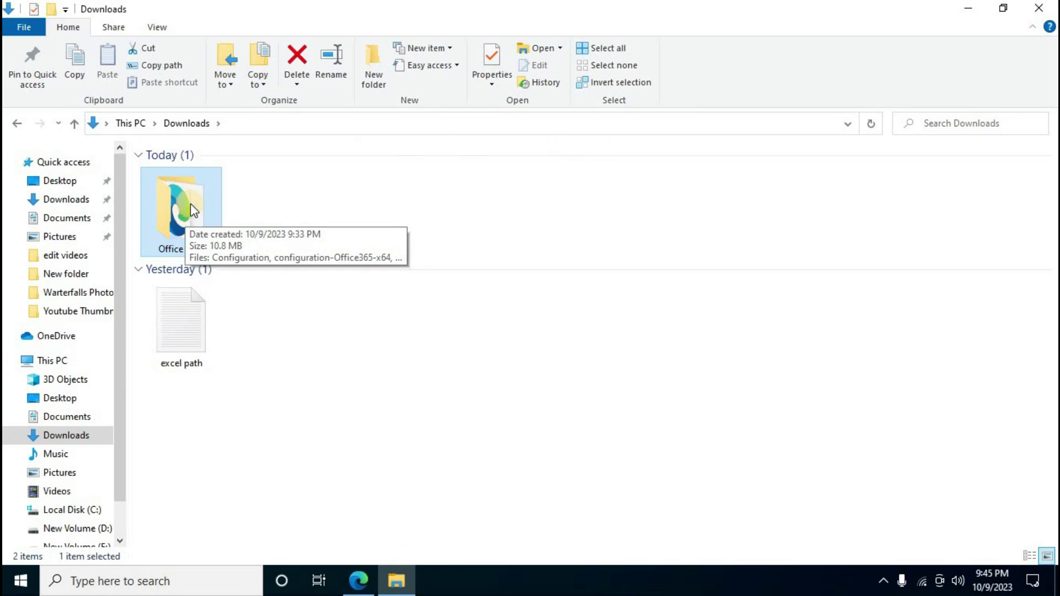
right_click(191, 206)
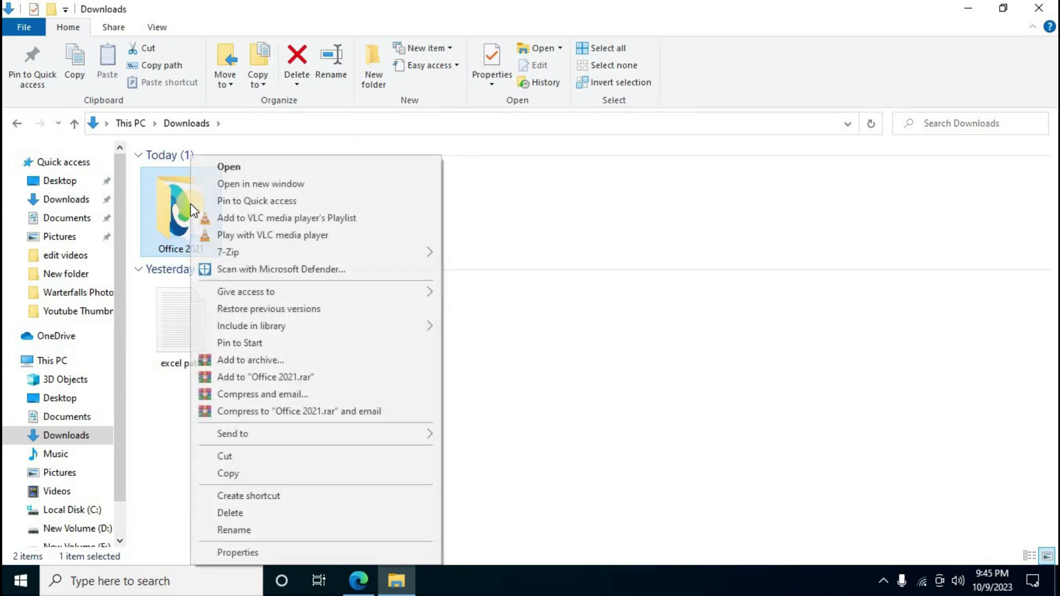
click(233, 458)
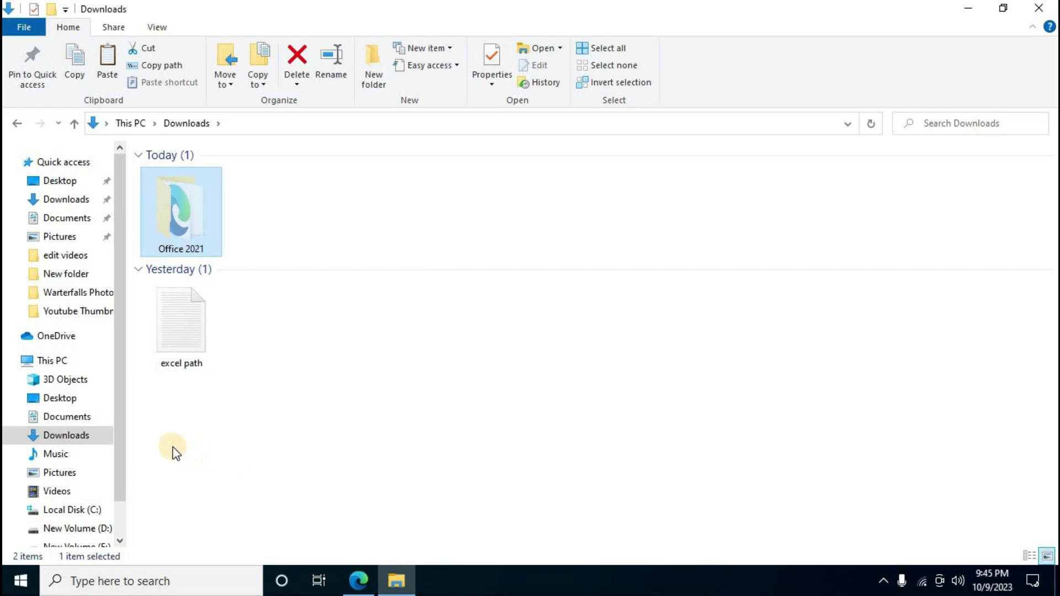
click(86, 513)
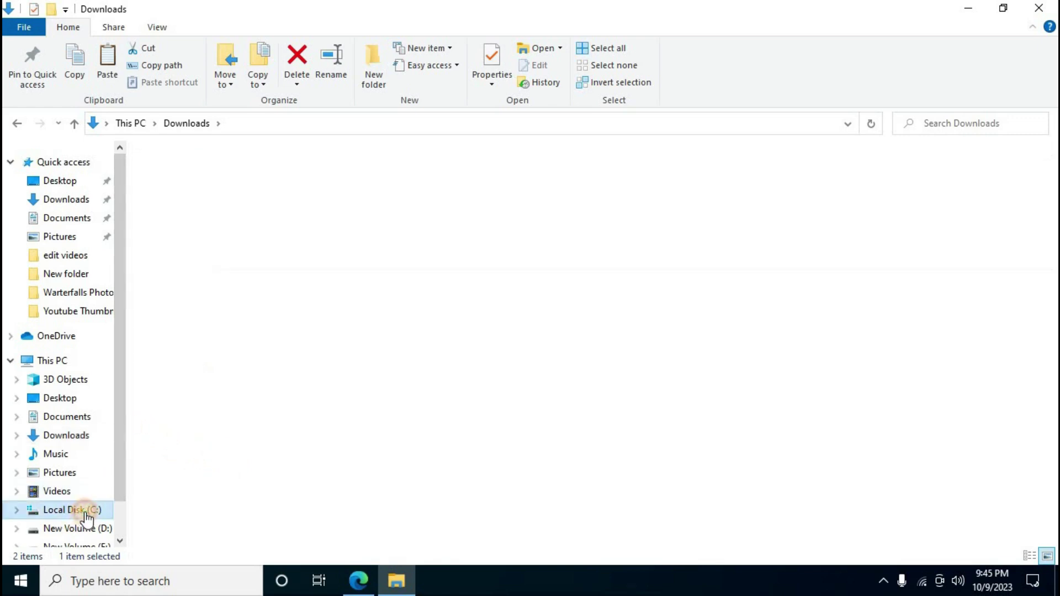
right_click(200, 329)
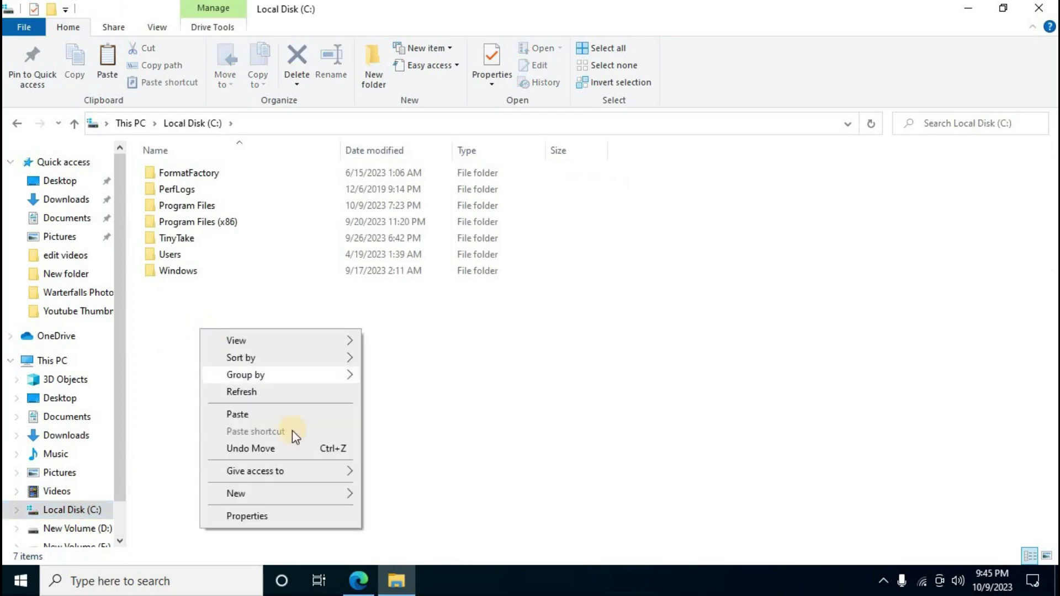
click(241, 418)
Minimize the open File Explorer and browser windows, search for cmd, and switch to Command Prompt
click(972, 16)
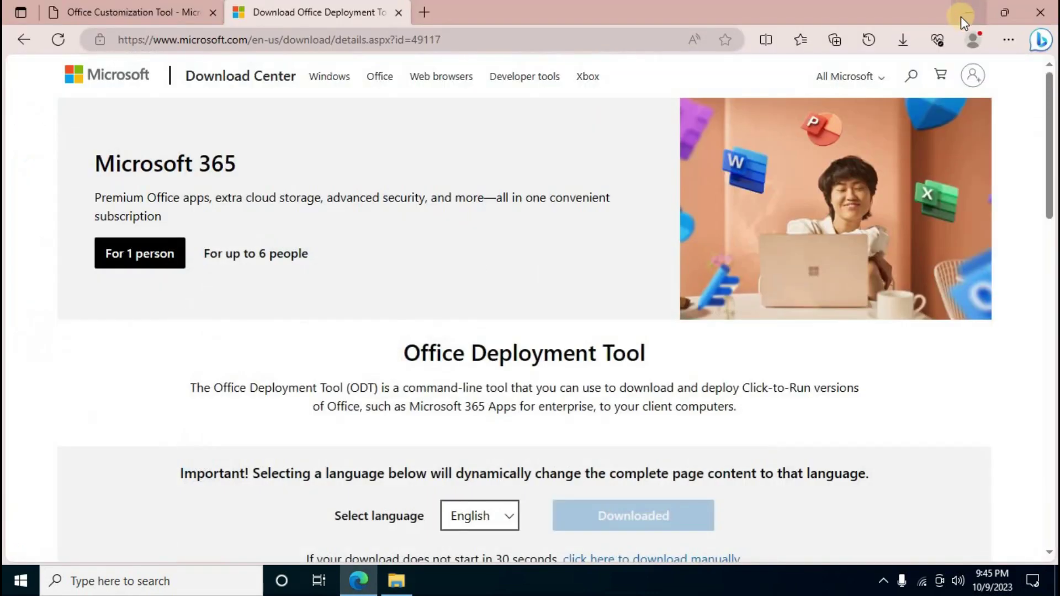
click(972, 16)
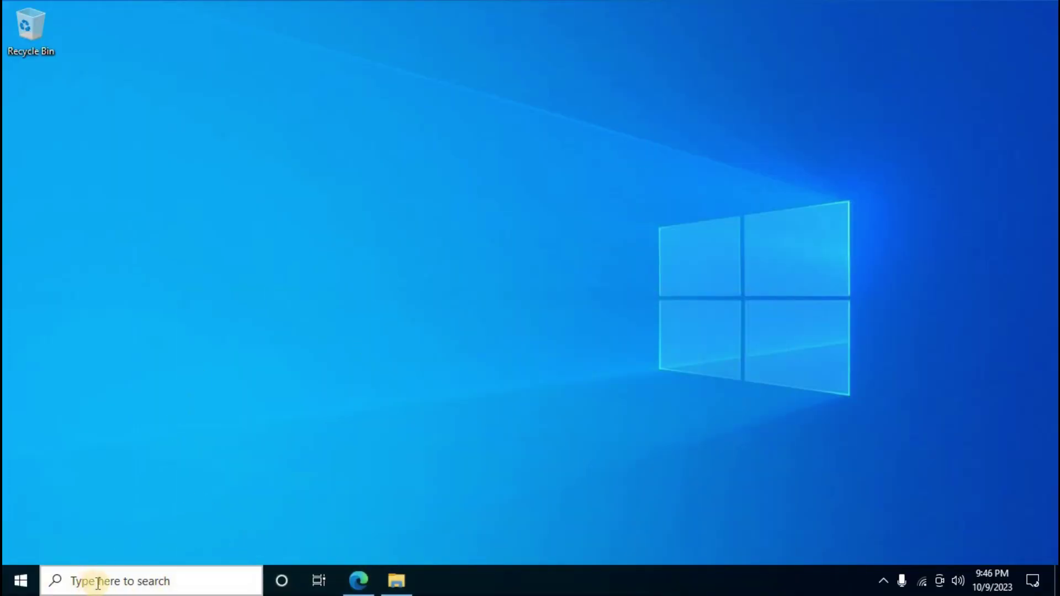
click(147, 580)
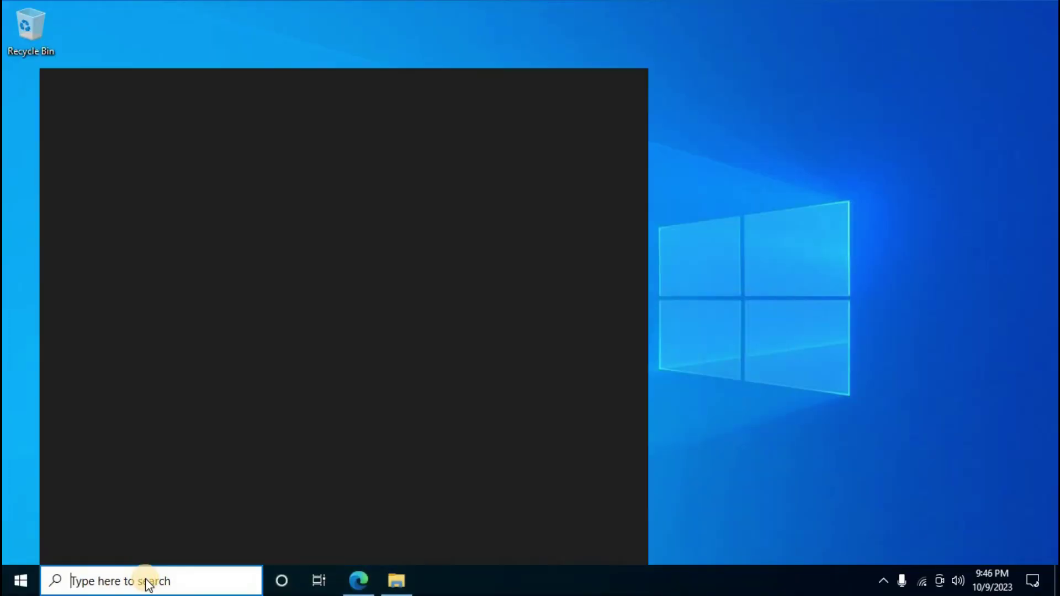
text(cm)
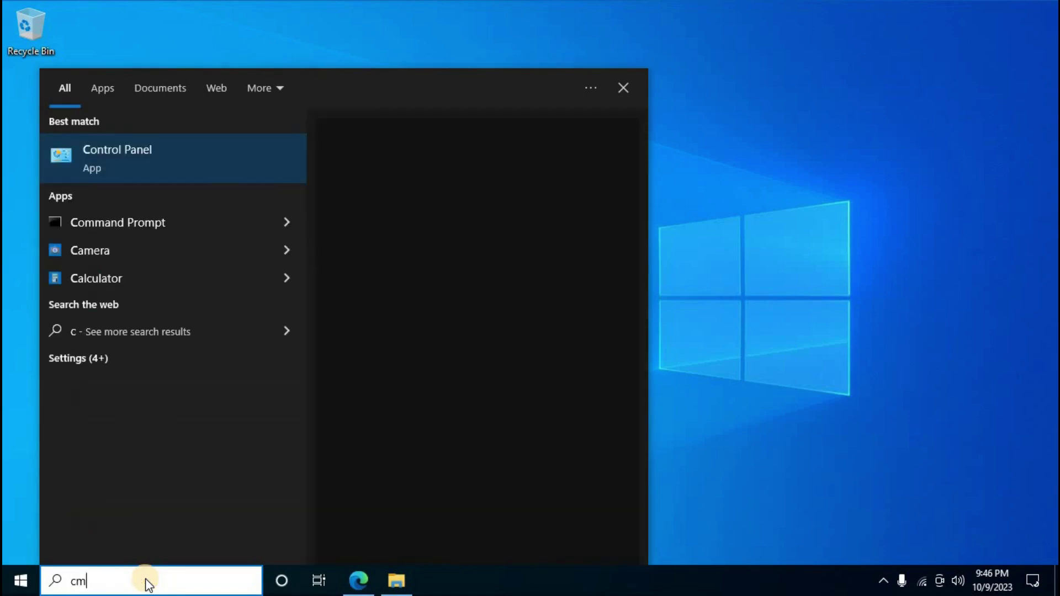
text(d)
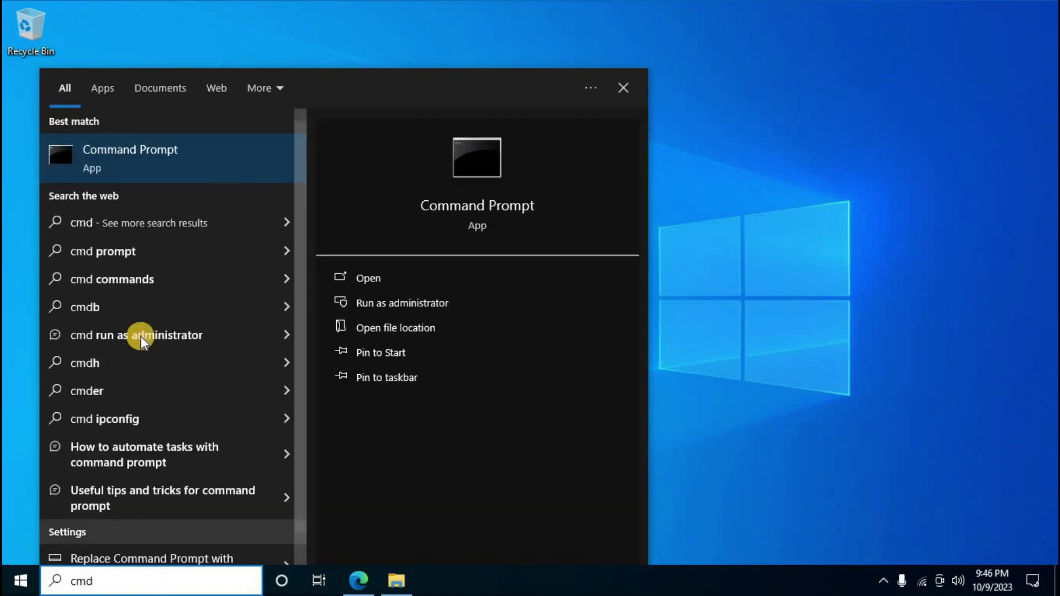
click(197, 161)
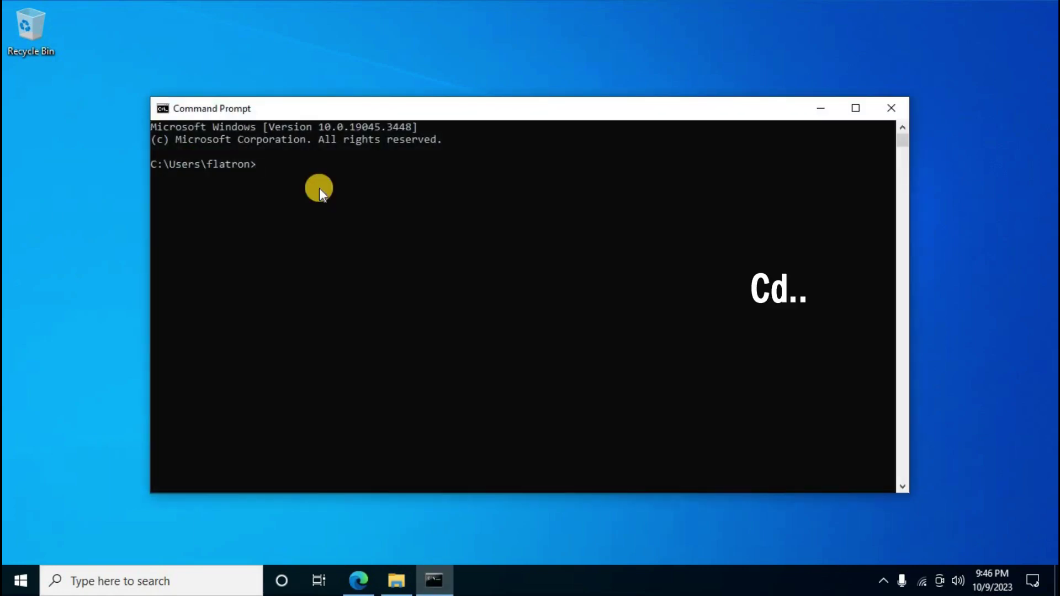
Move up two directory levels to C:\ with "cd.." and list the drive's contents with "dir"
text(cd..)
key(Return)
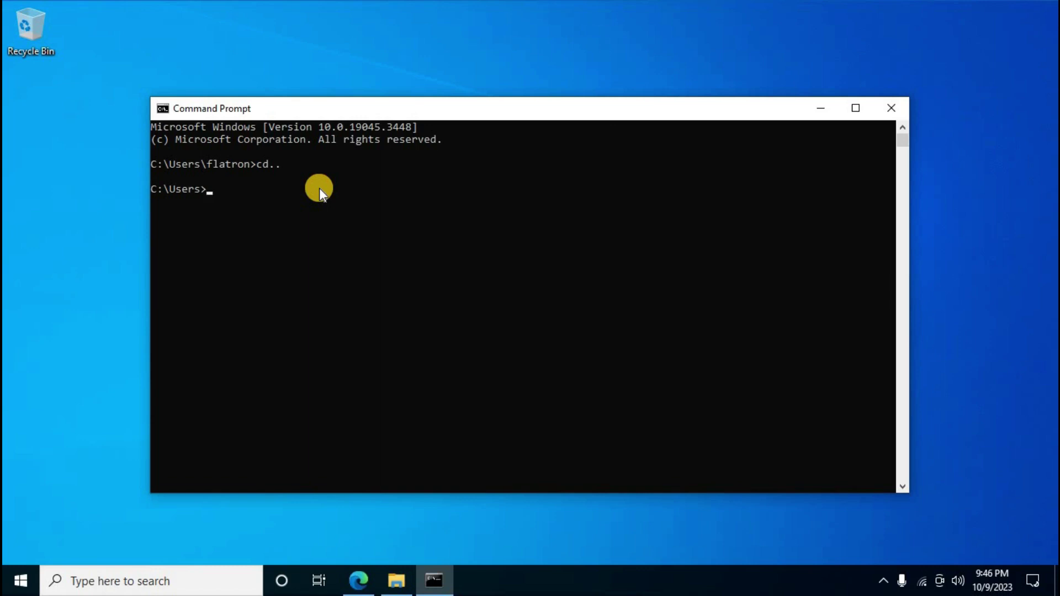
text(cd..)
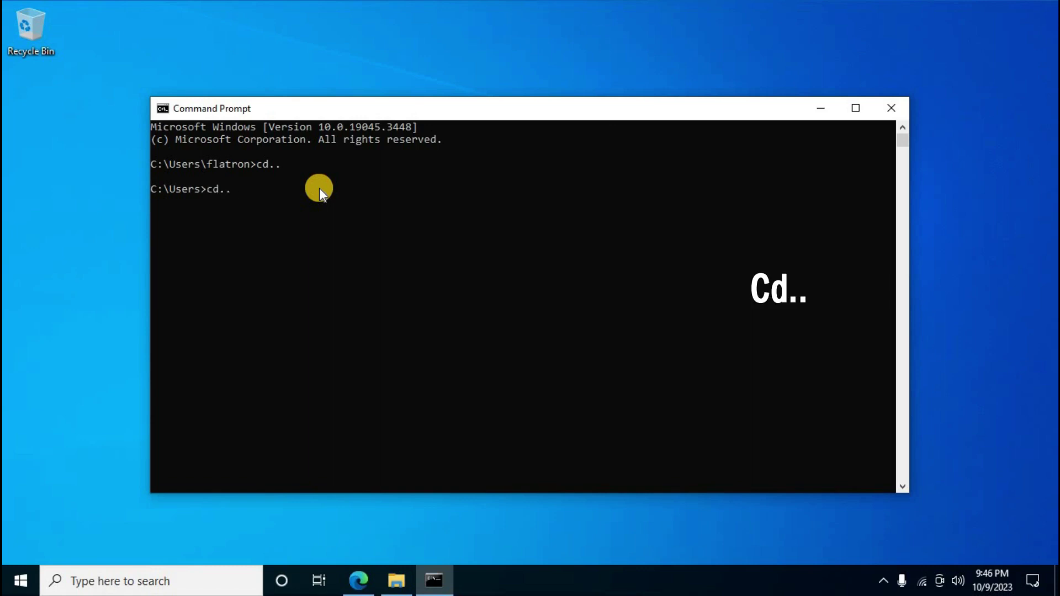
key(Return)
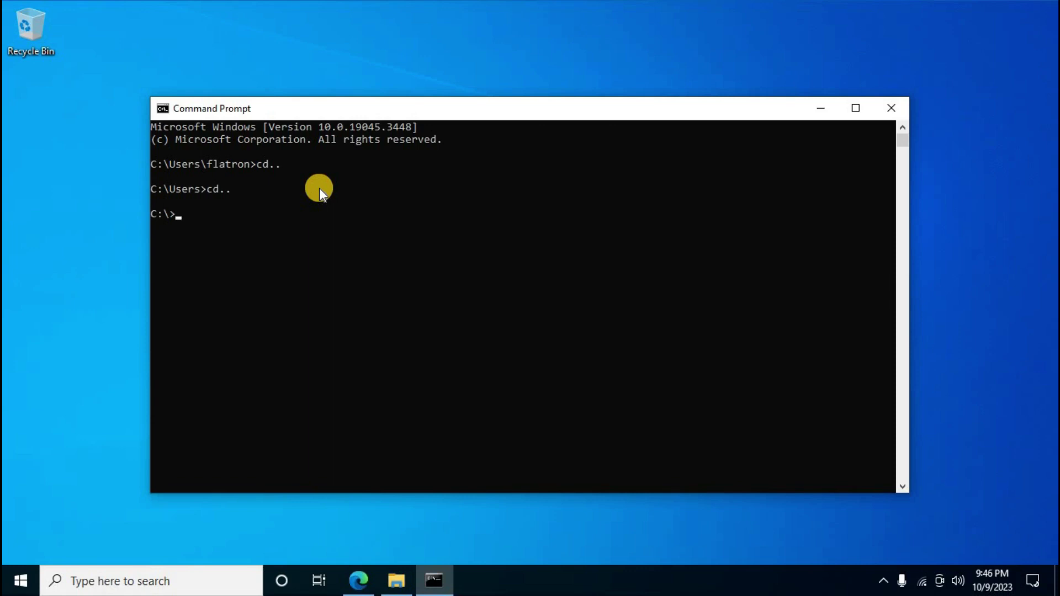
text(dir)
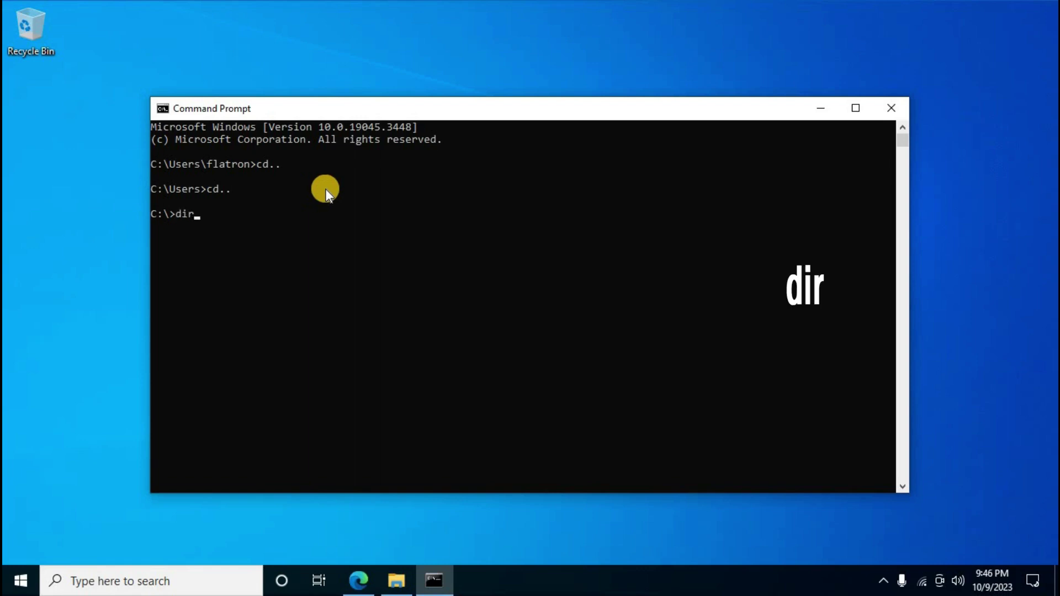
key(Return)
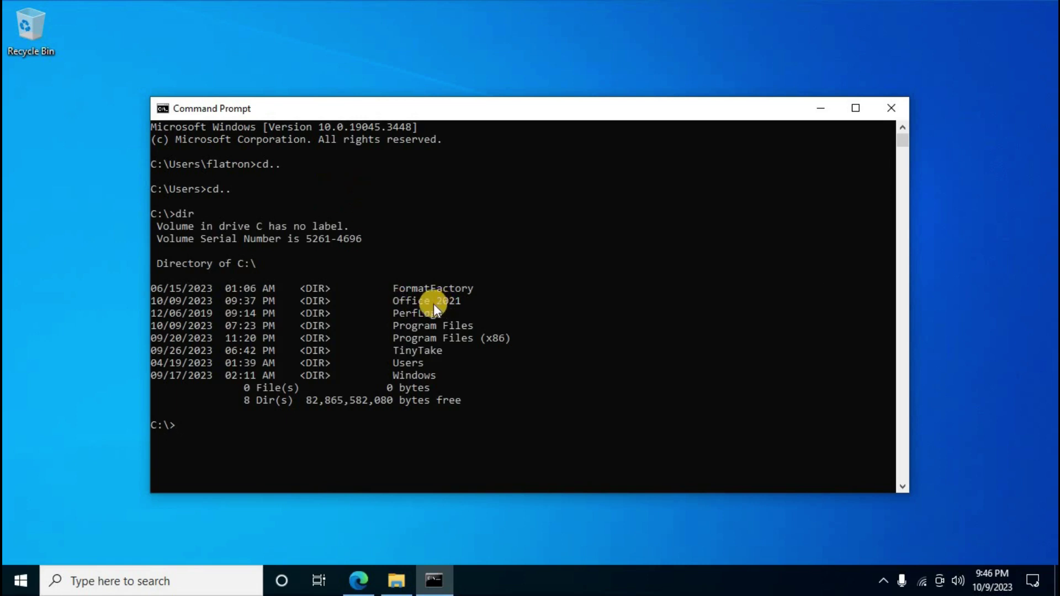
Try to run the folder name "Office 2021", copied from the directory listing, as a command
click(408, 303)
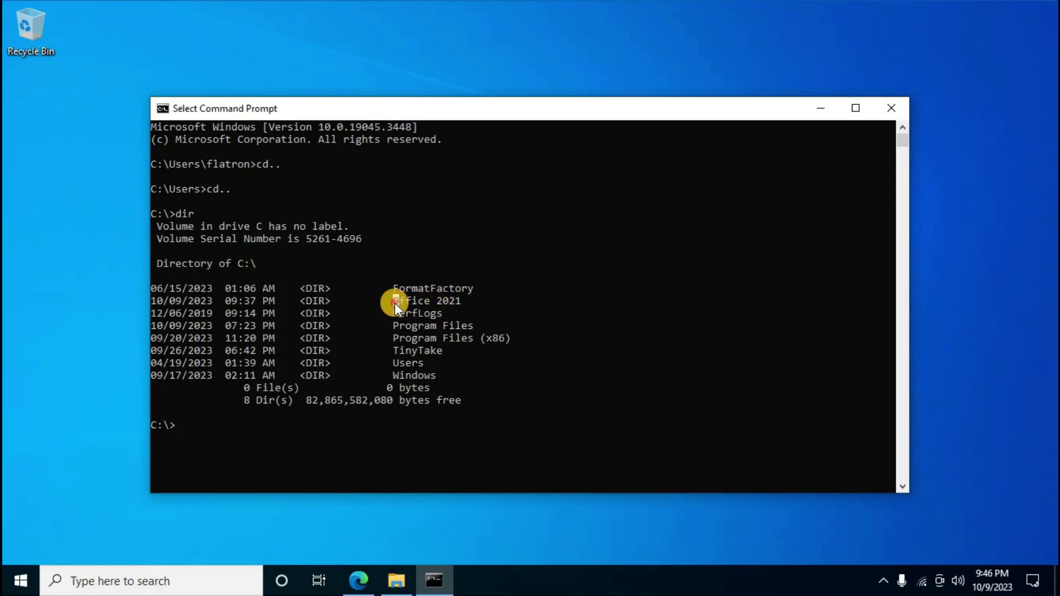
drag(395, 302, 461, 306)
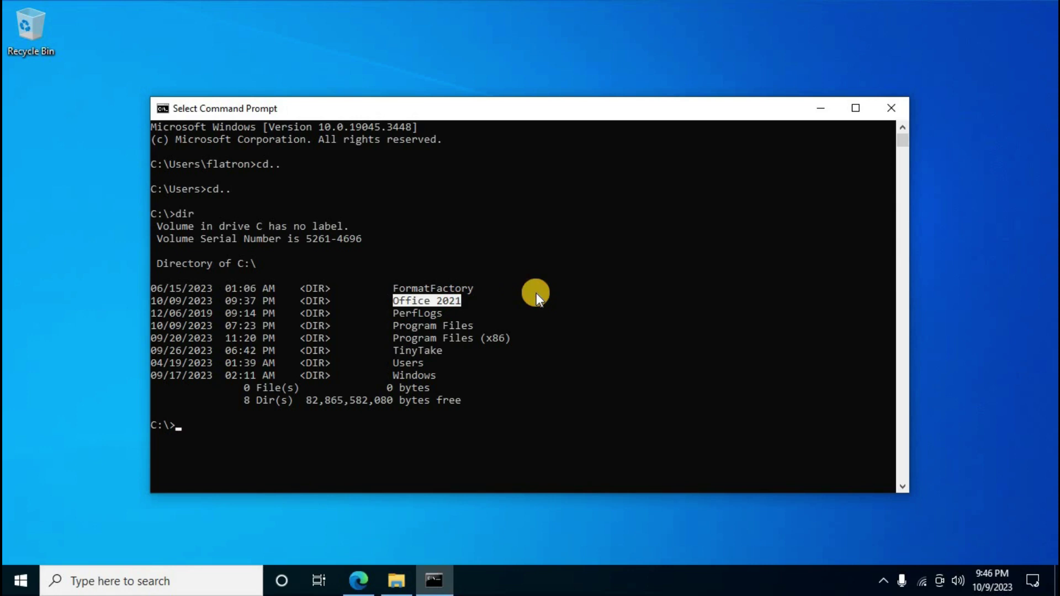
key(ctrl+c)
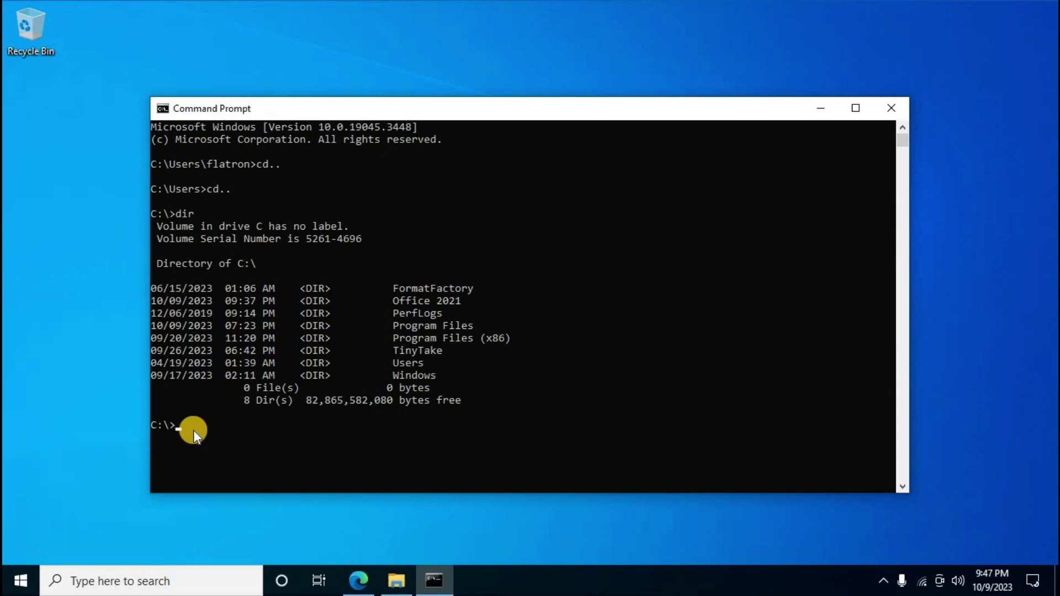
key(ctrl+v)
key(Return)
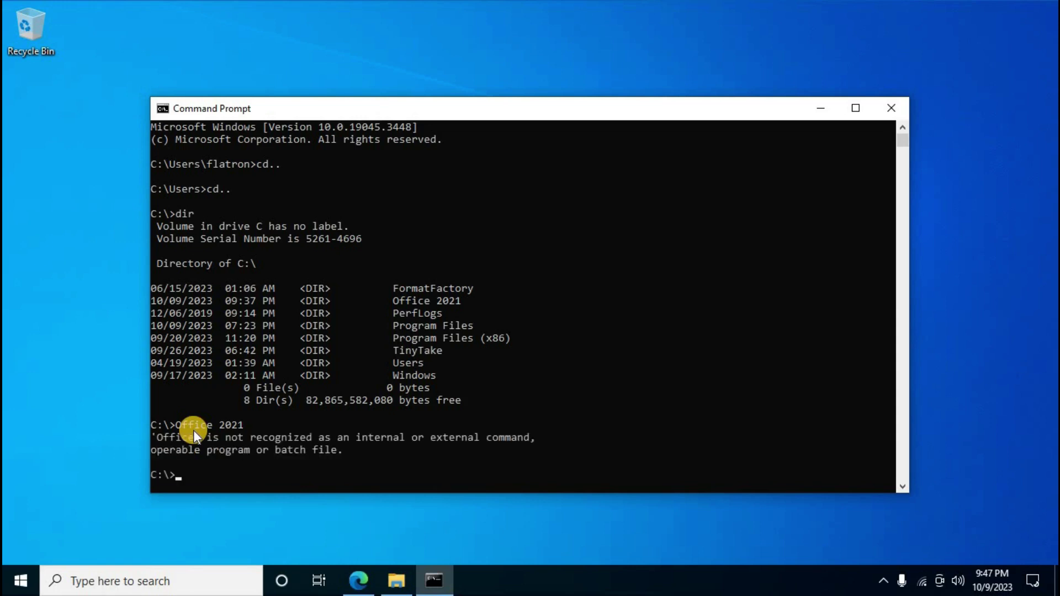
Change the working directory to the Office 2021 folder with "cd Office 2021"
scroll(210, 347, down, 2)
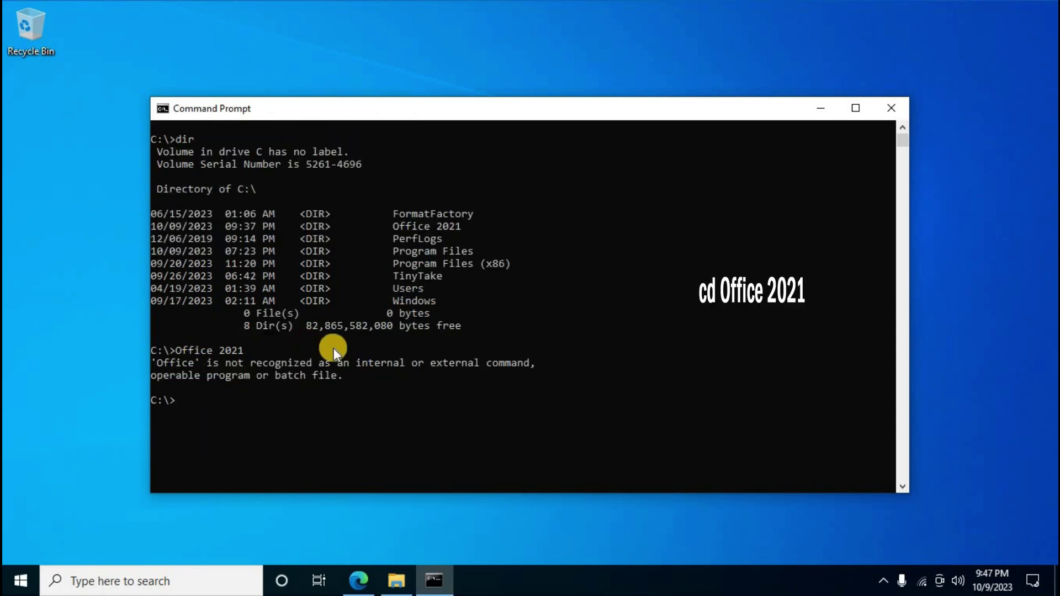
text(cd Office 2021)
click(187, 400)
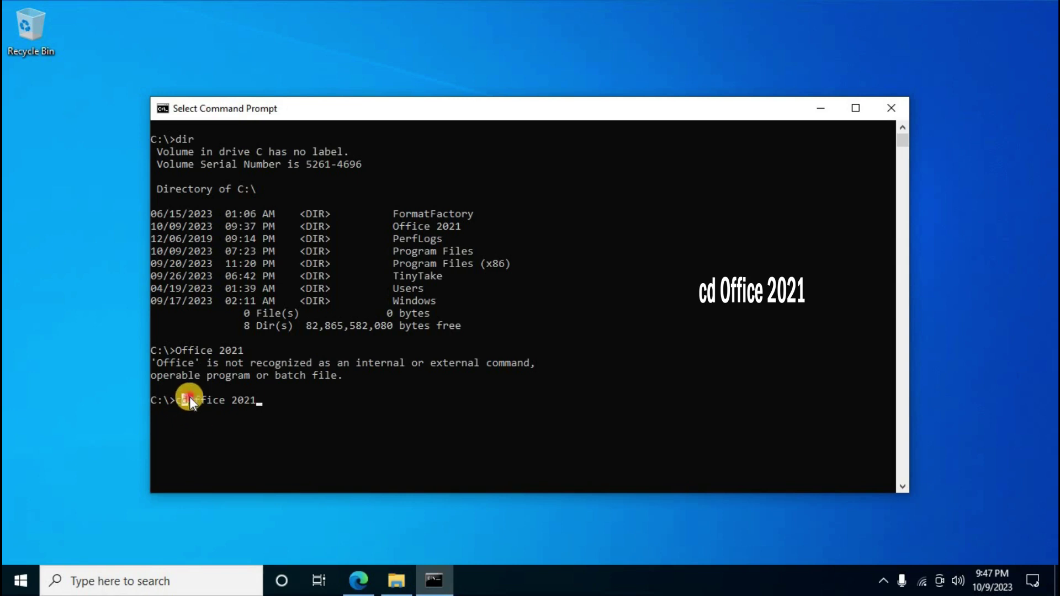
key(Escape)
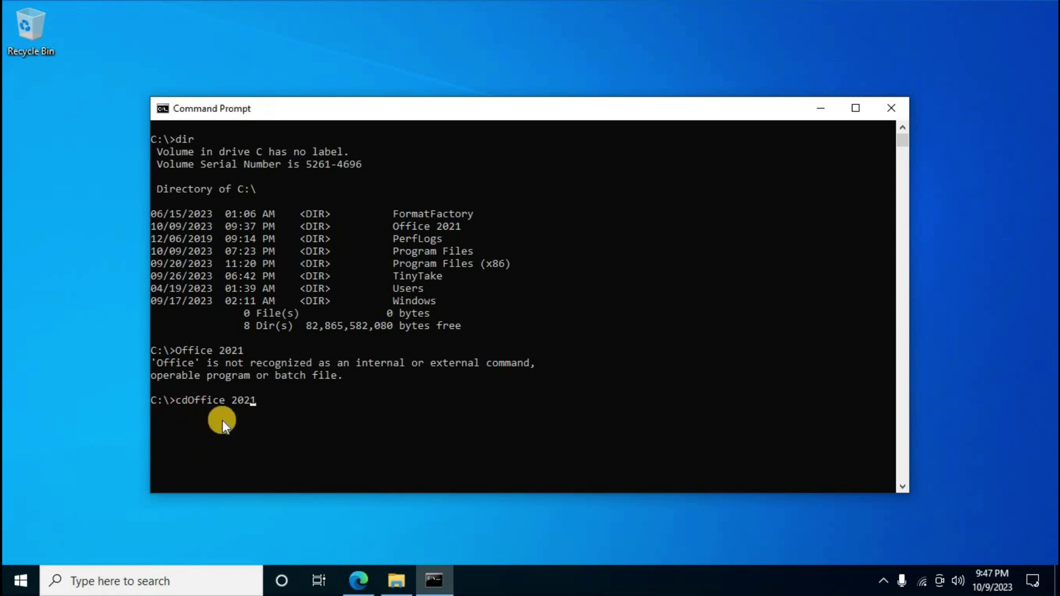
key(Return)
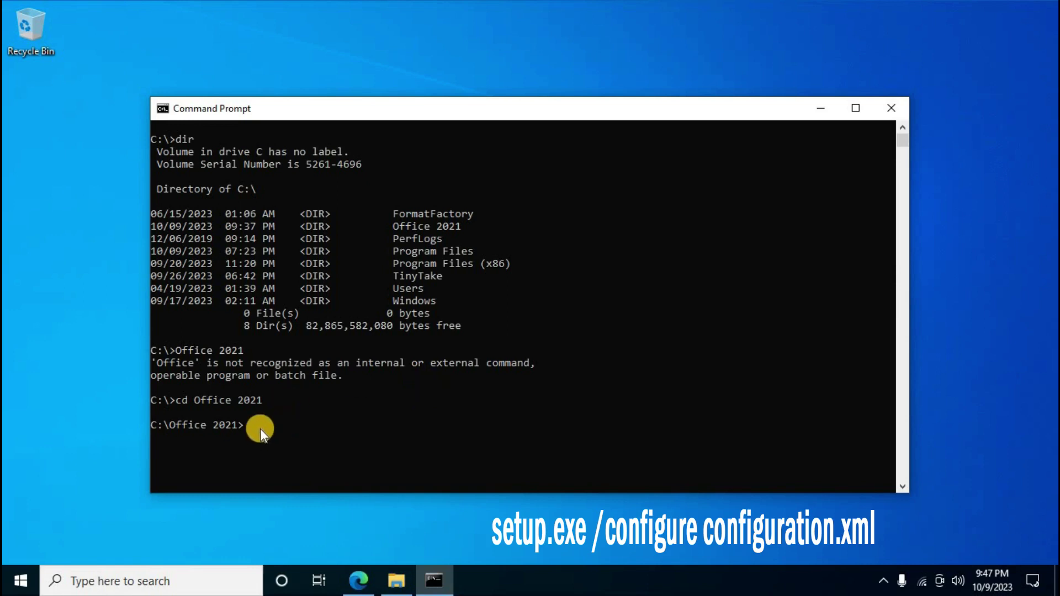
Install Office by running "setup.exe /configure configuration.xml", and close the Command Prompt and the finished installer
right_click(303, 430)
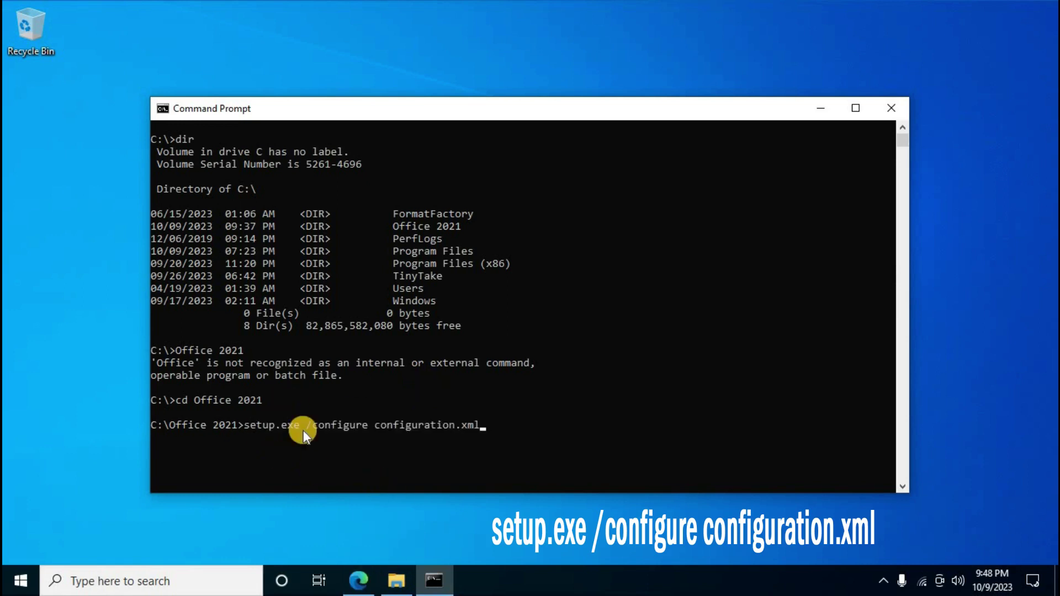
key(Return)
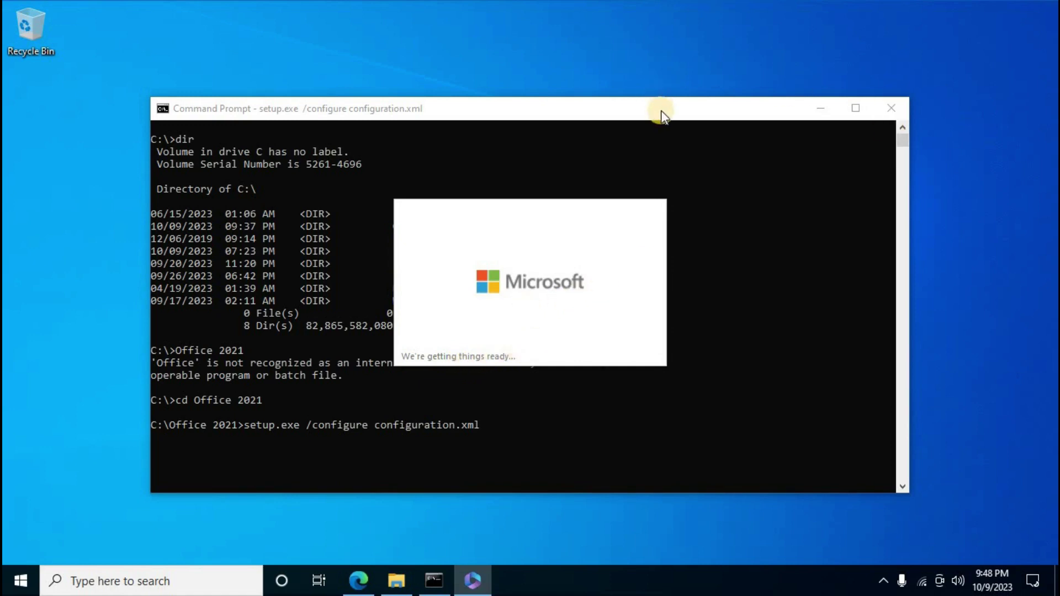
click(889, 109)
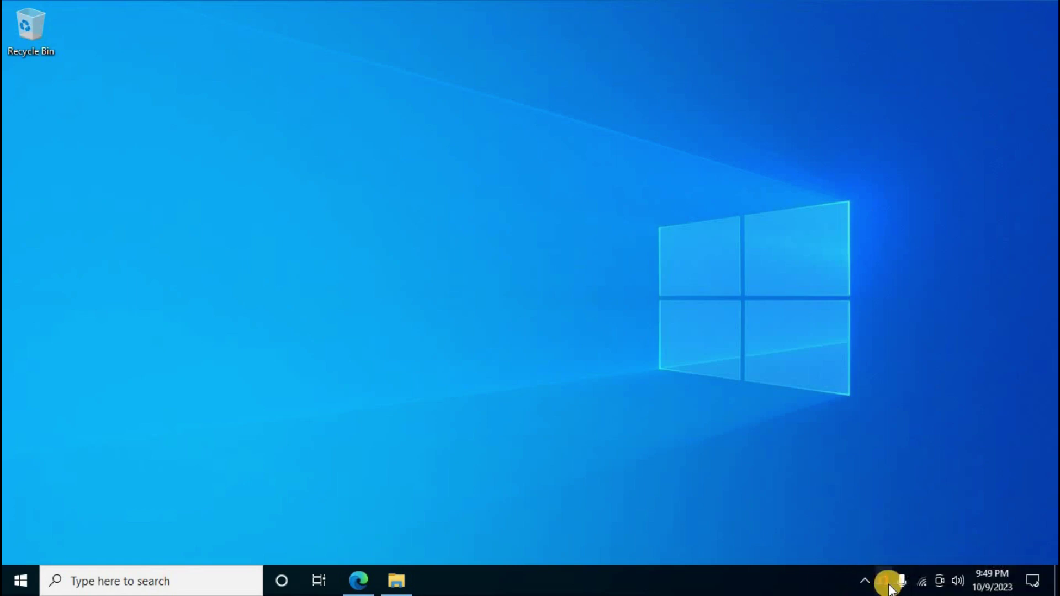
click(887, 588)
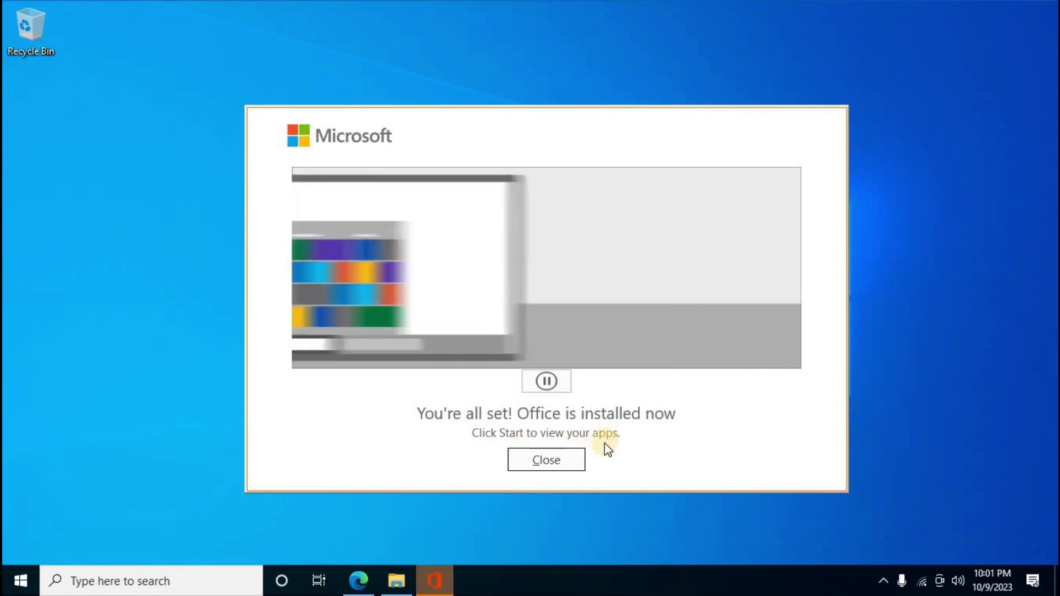
click(560, 467)
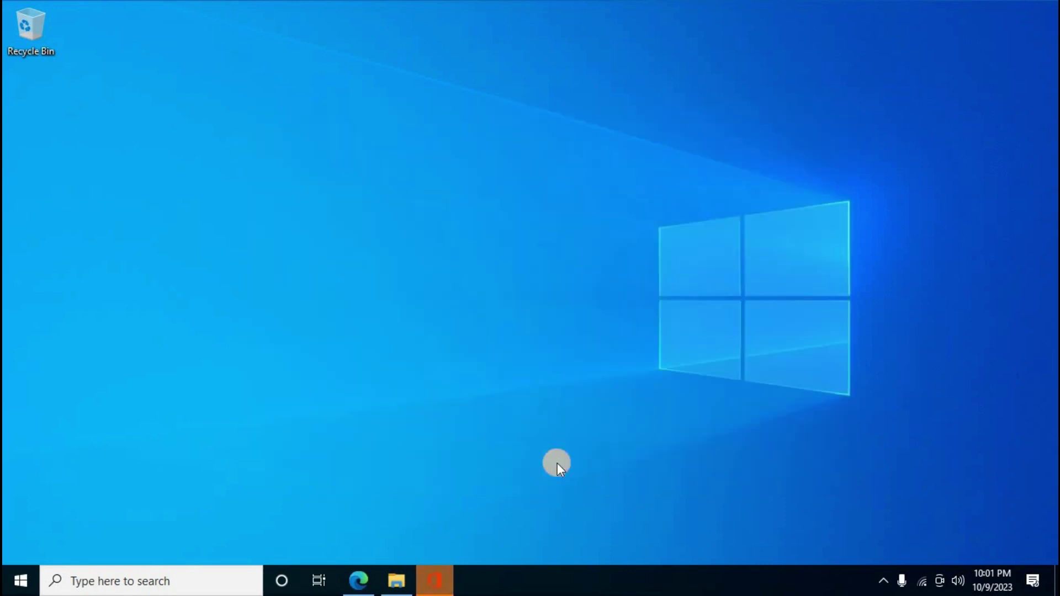
Launch the newly installed Excel and accept the Microsoft Office LTSC Professional Plus 2021 license agreement
click(23, 582)
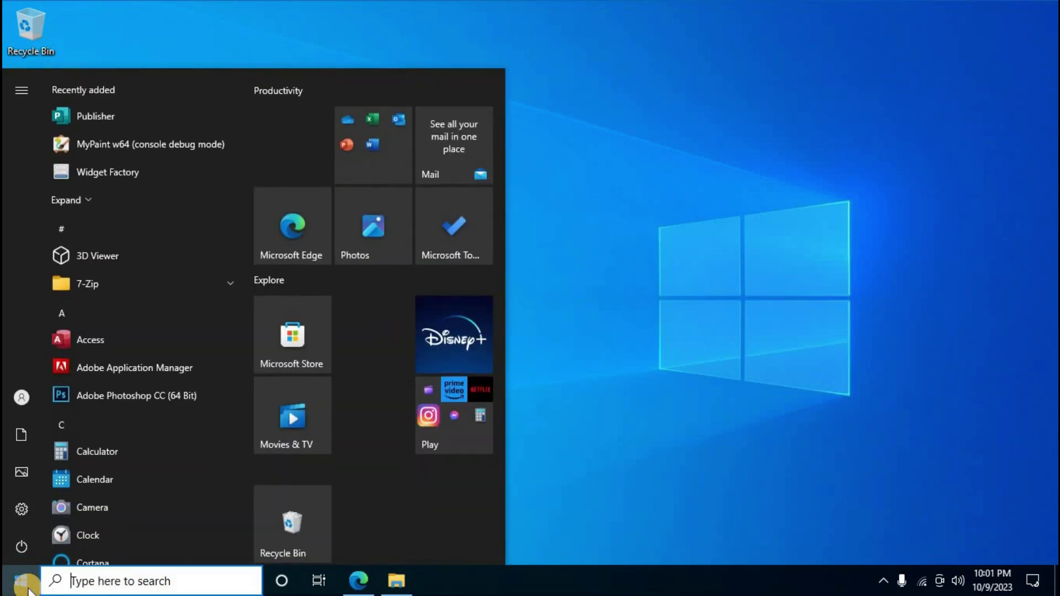
click(373, 145)
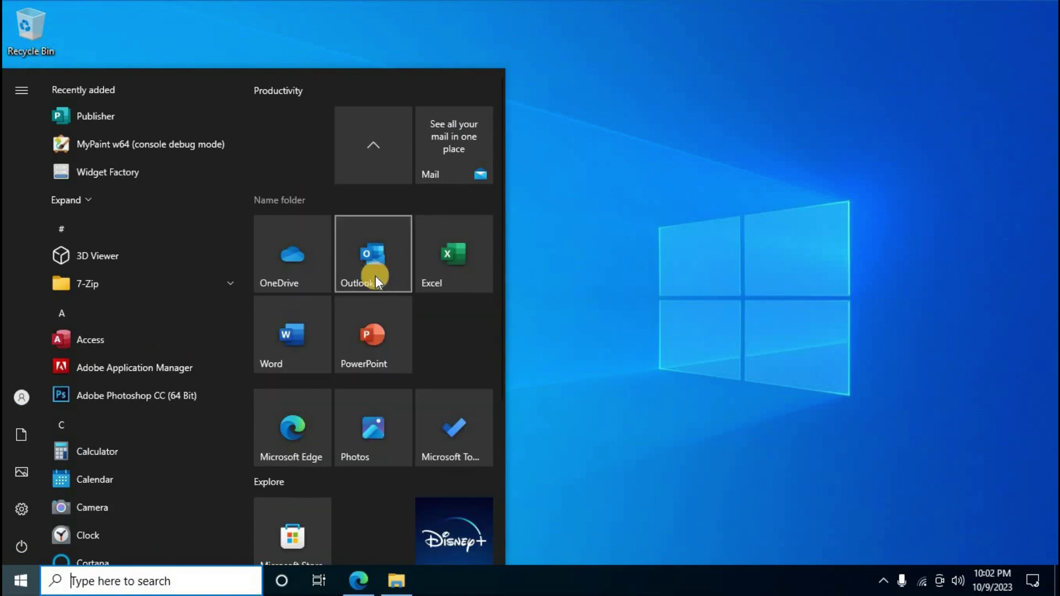
click(438, 266)
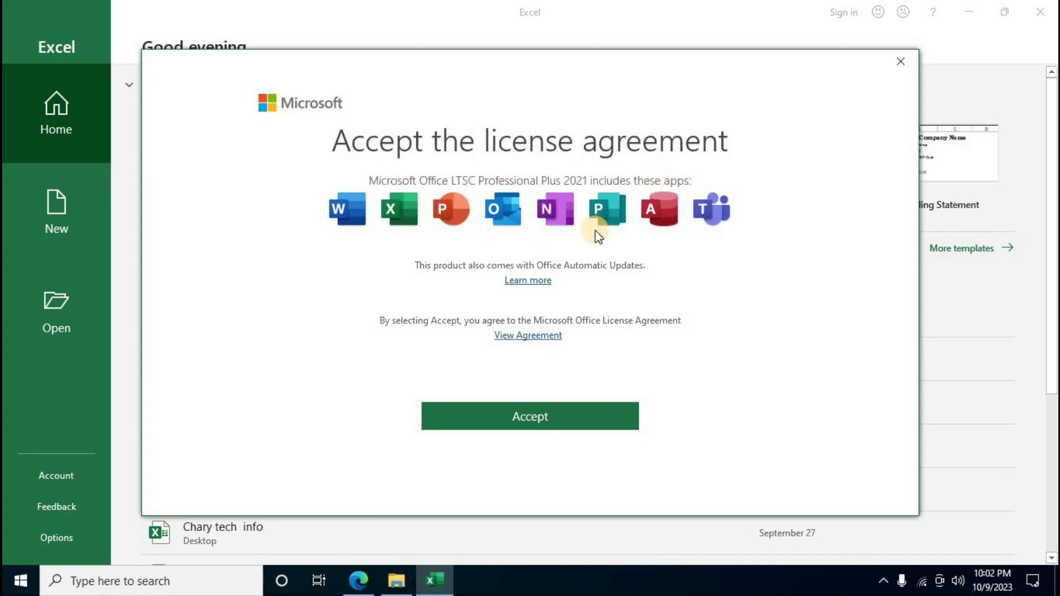
click(528, 418)
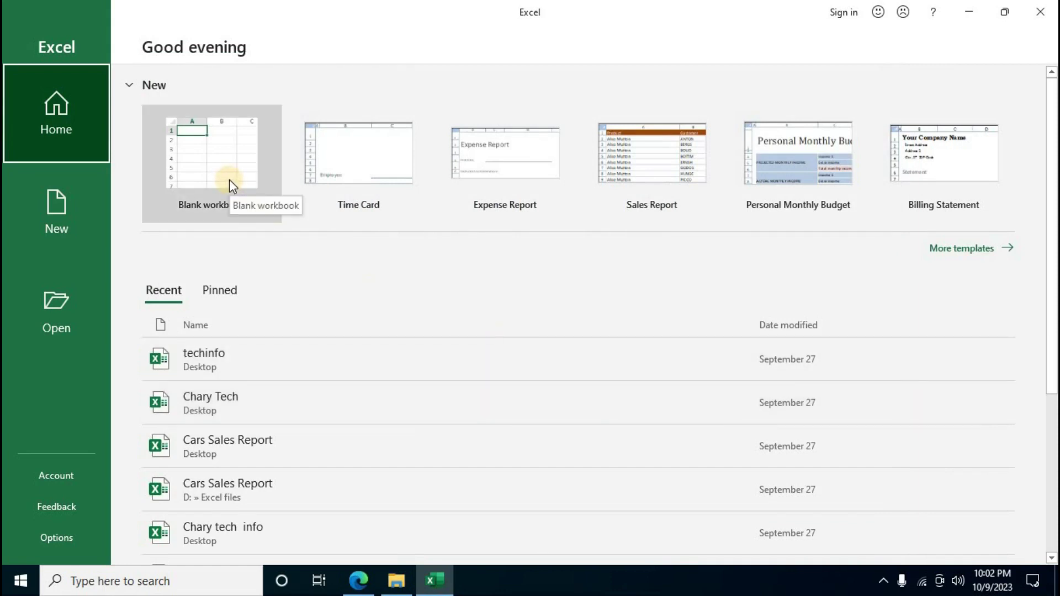
Create a blank workbook and select cell G9
click(229, 180)
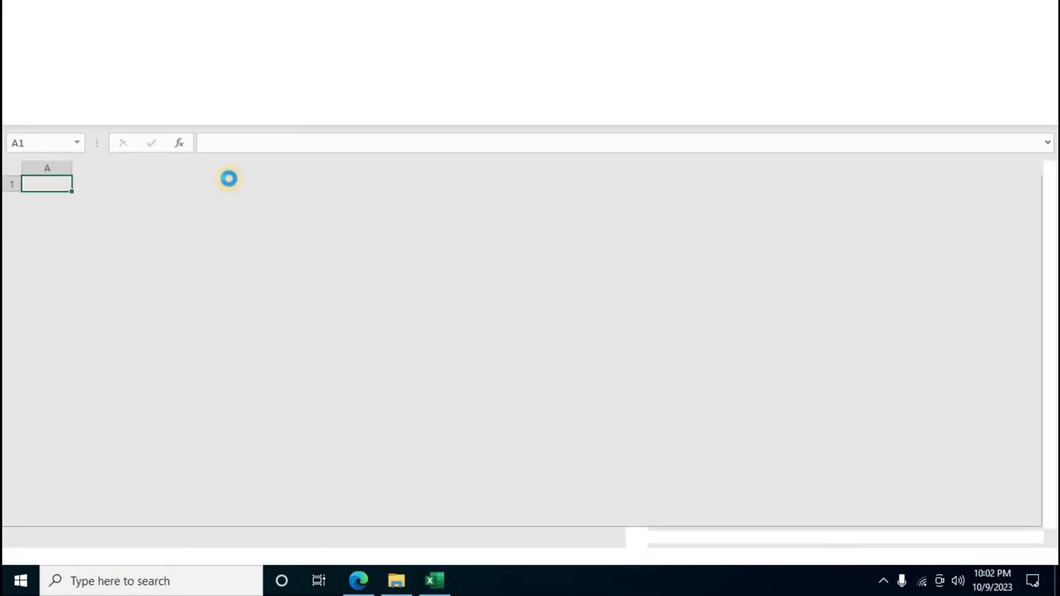
click(367, 309)
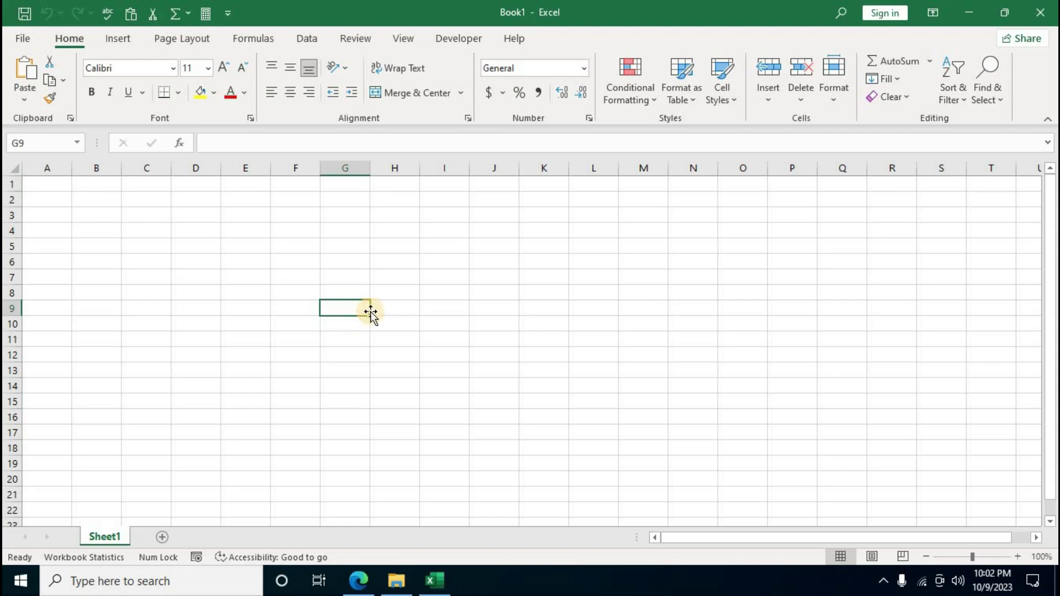
Enter "Chary" in cell G9 of the blank workbook, and close Excel without saving the changes
text(Ch)
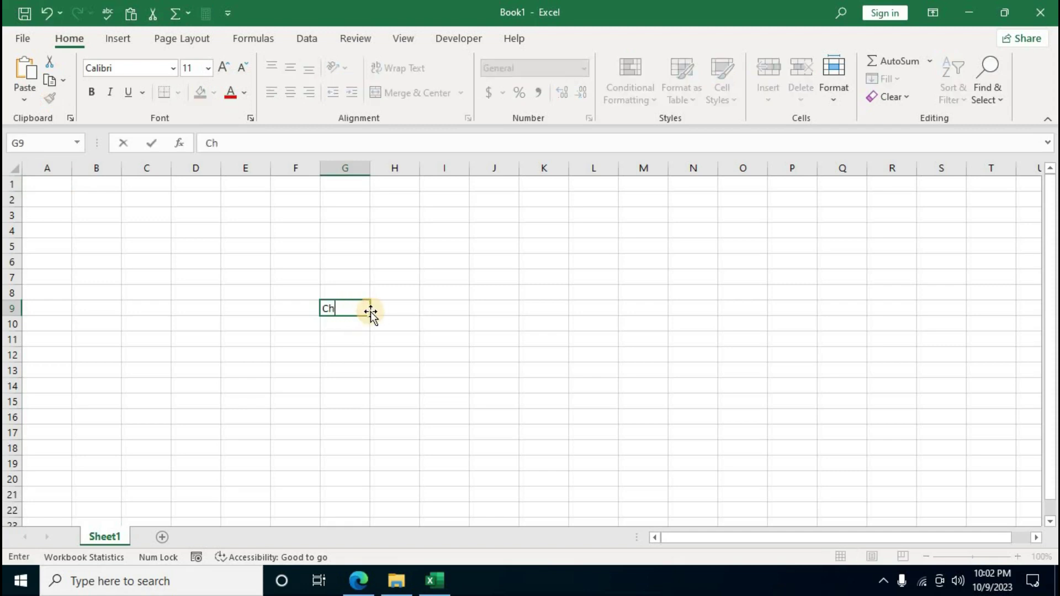
text(ary)
click(643, 292)
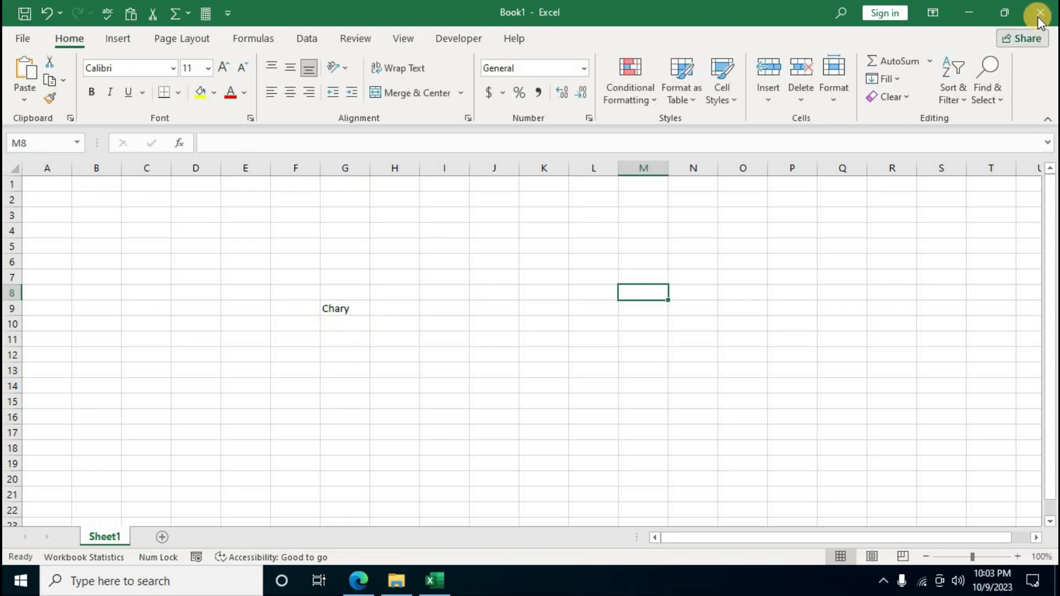
key(ctrl+w)
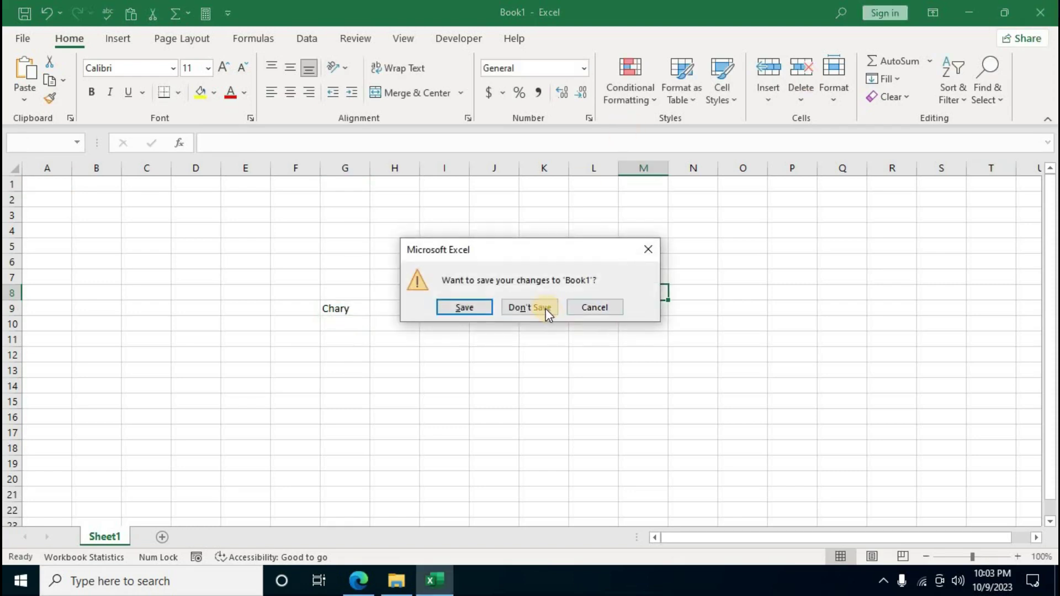
click(547, 310)
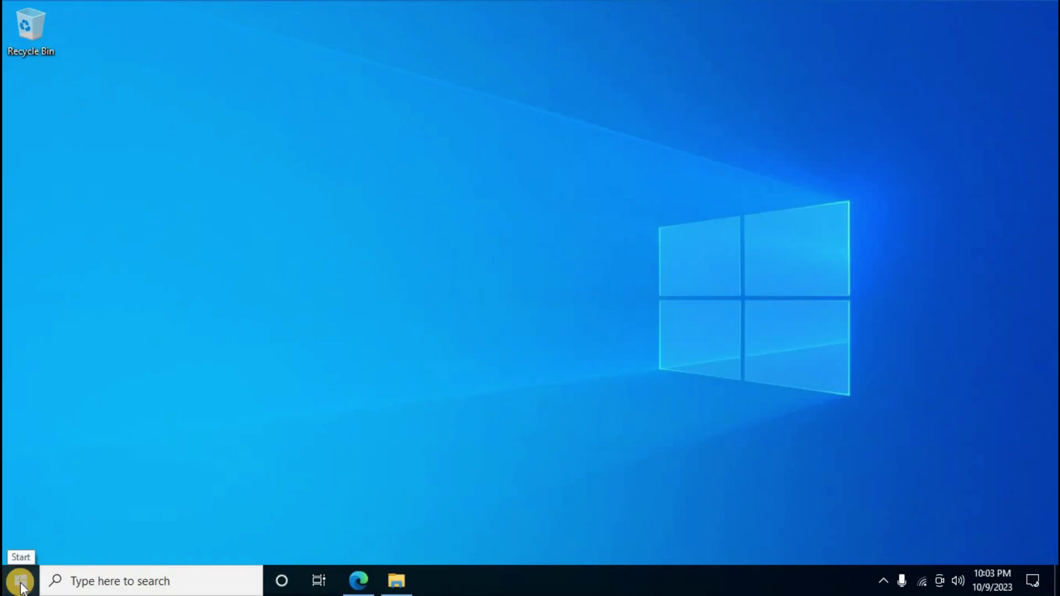
Launch the newly installed Word and create a blank document
click(21, 582)
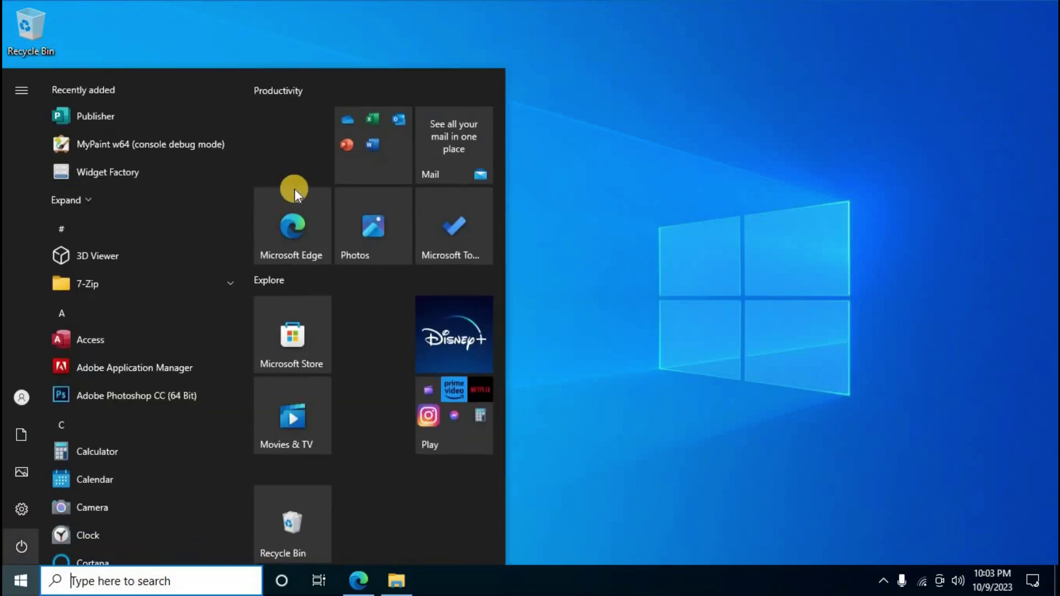
click(355, 147)
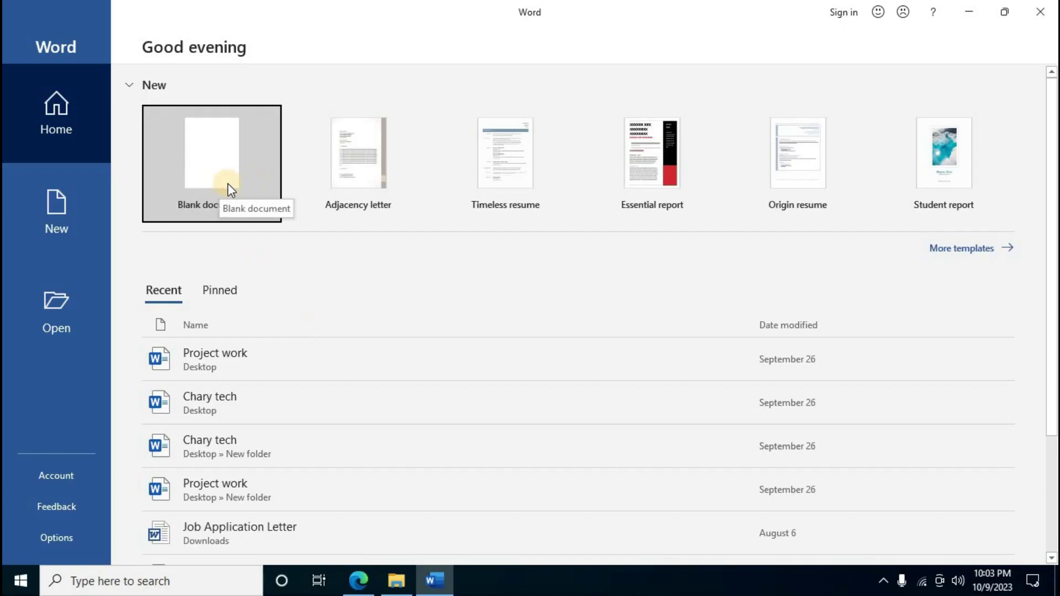
click(227, 183)
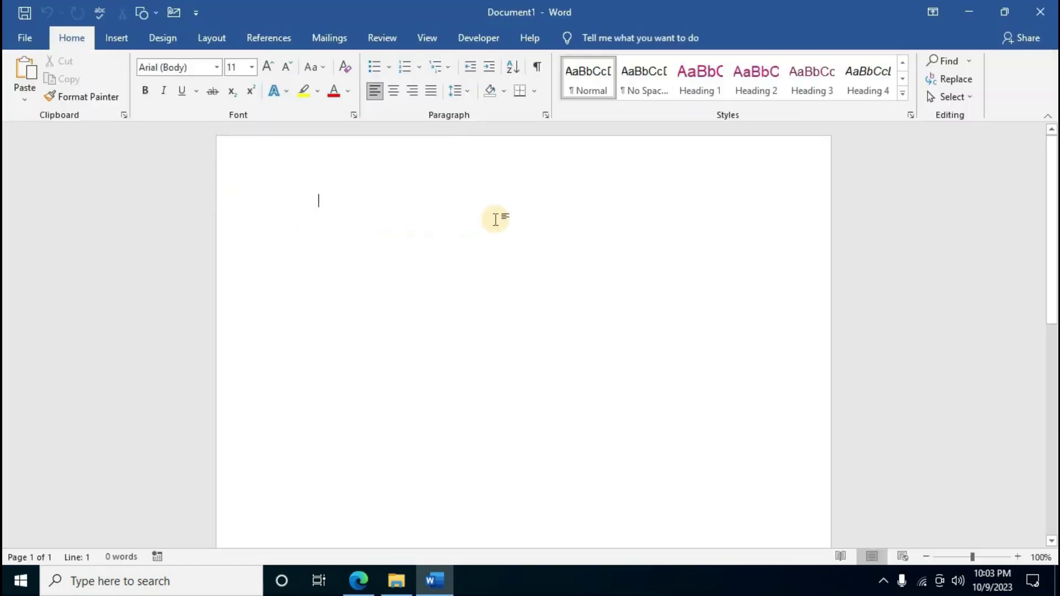
Write "Chary Tech info" on the first line of the blank Word document
text(Chary )
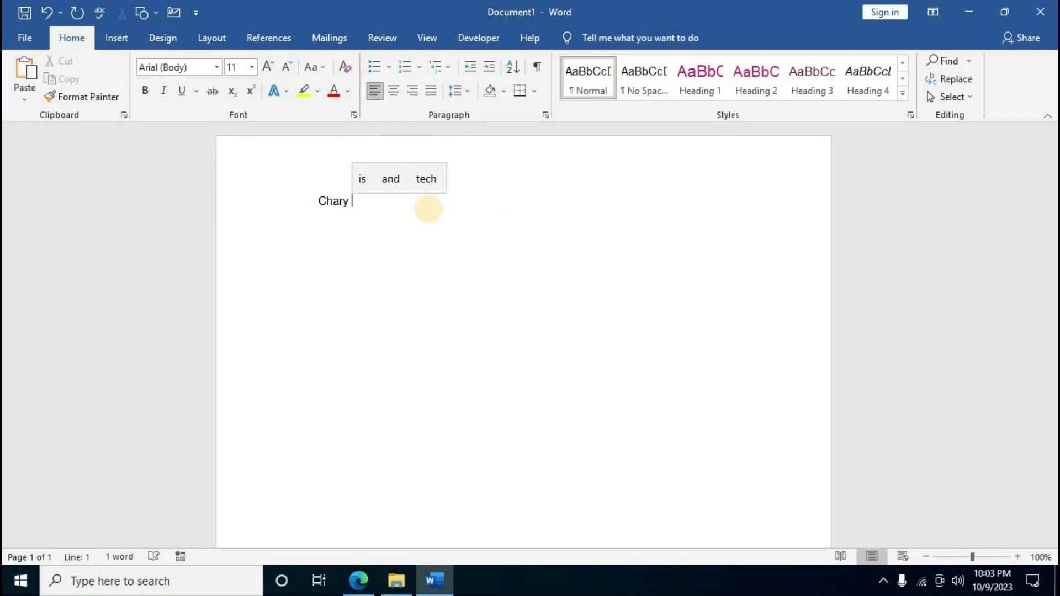
text(Tec)
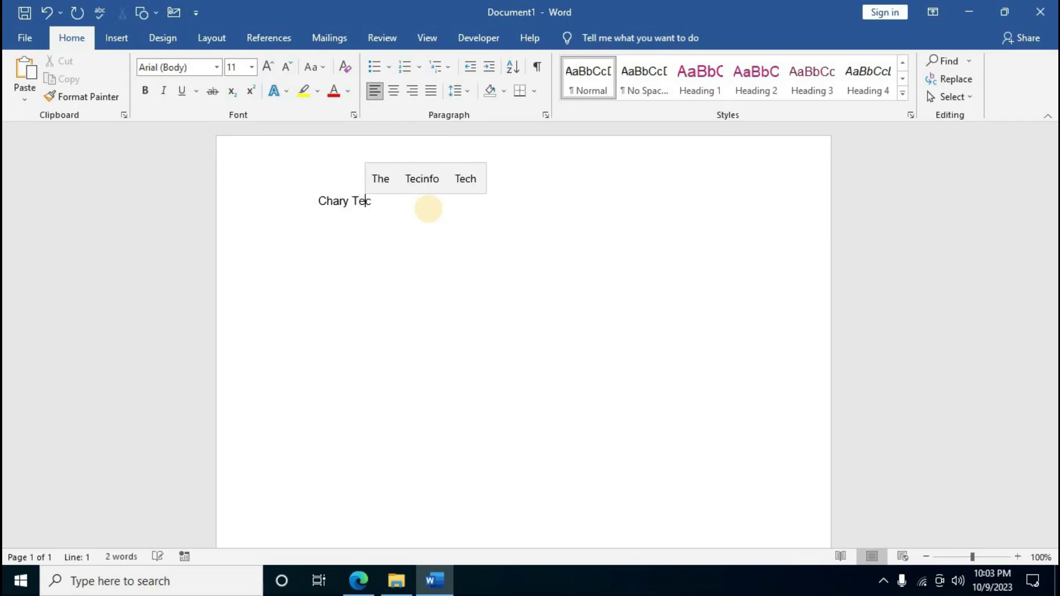
text(h i)
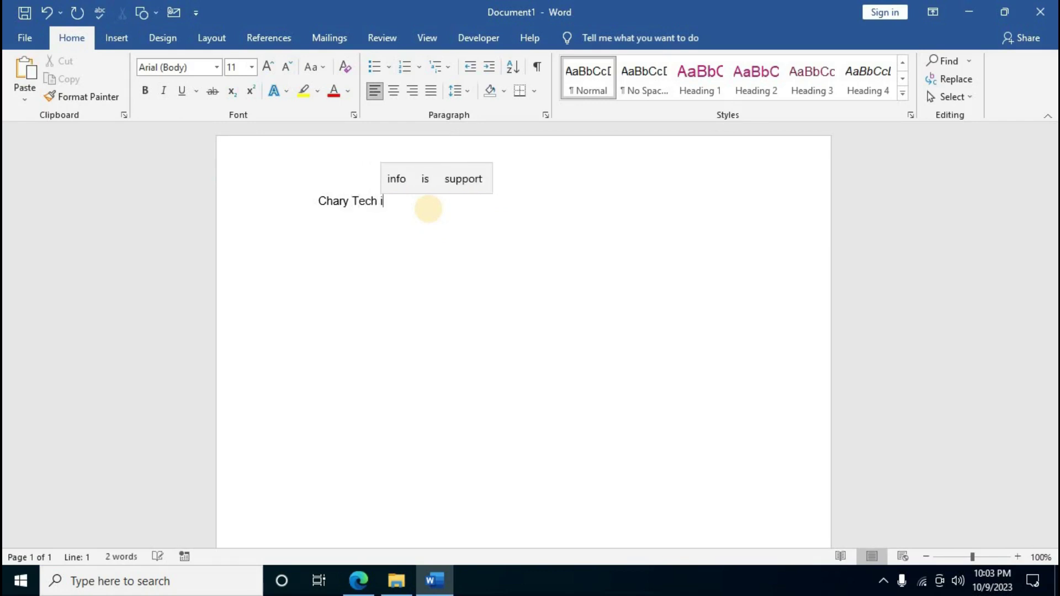
text(nf)
text(o)
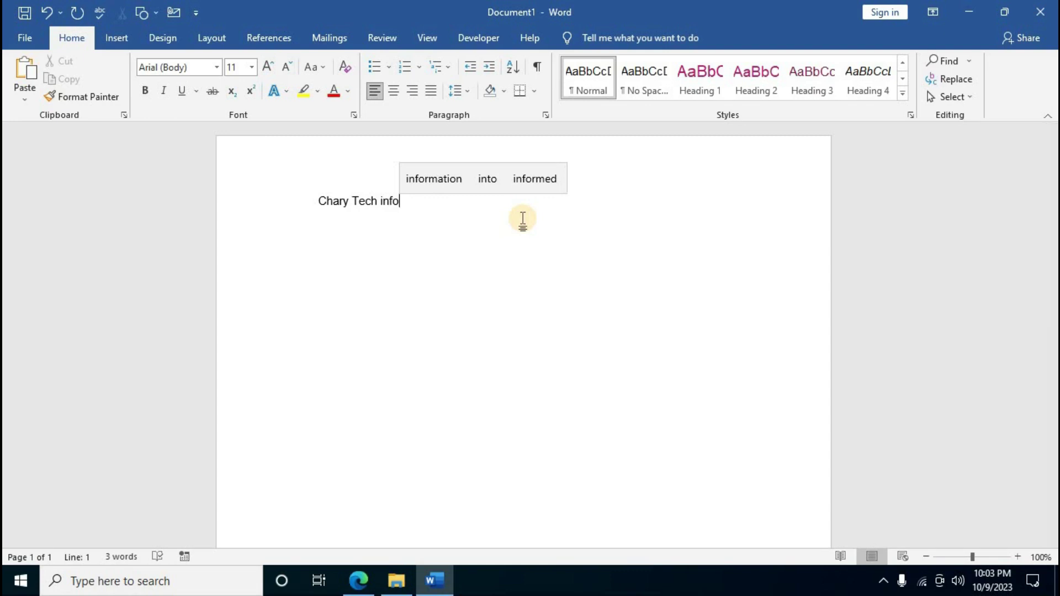
click(28, 38)
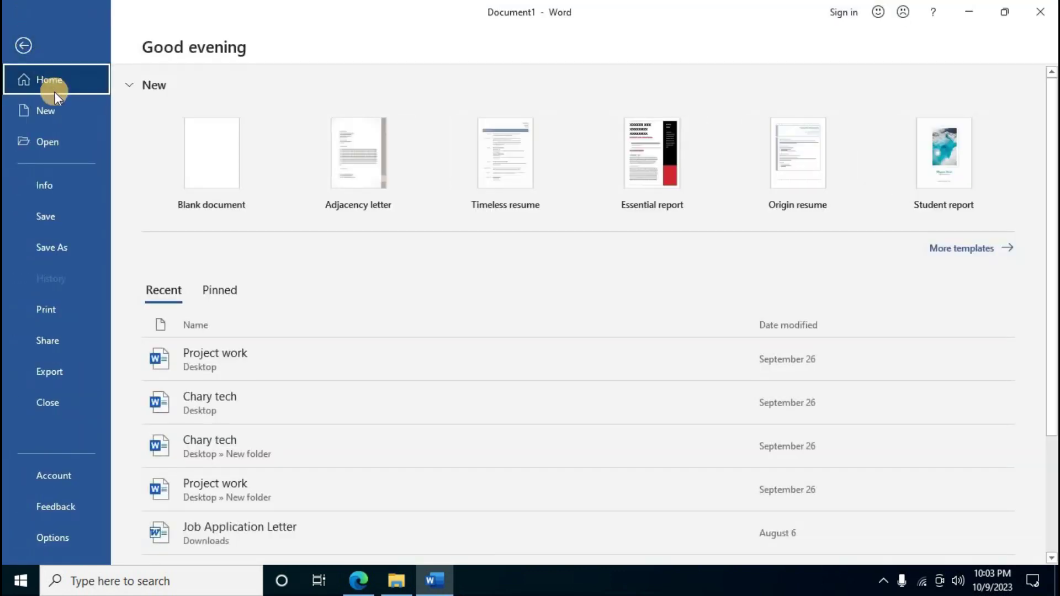
click(54, 477)
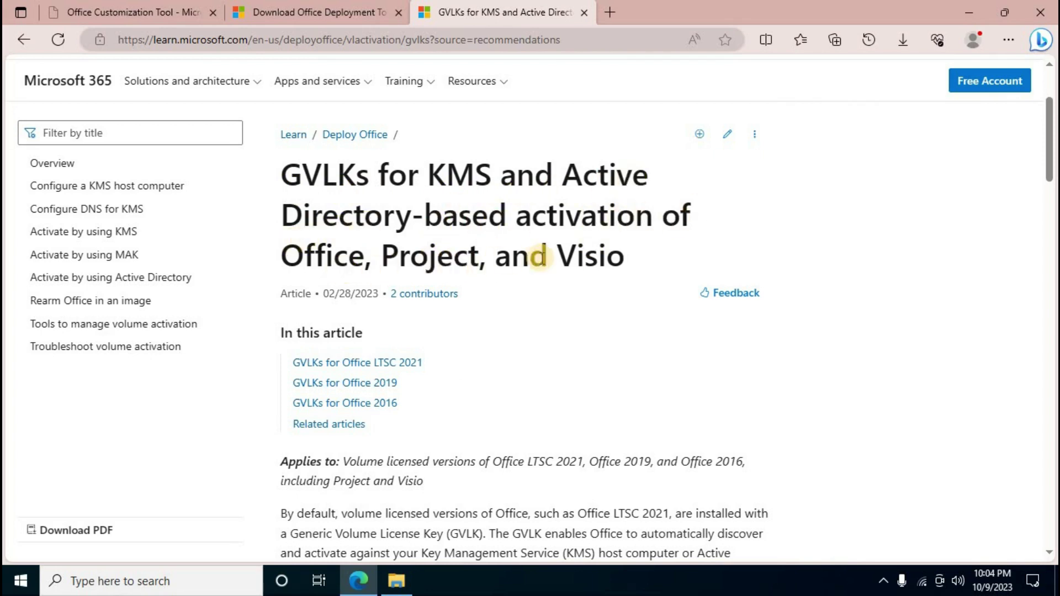
Switch to Microsoft Edge and find the Office LTSC 2021 table on the Microsoft Learn GVLKs page
scroll(626, 260, down, 10)
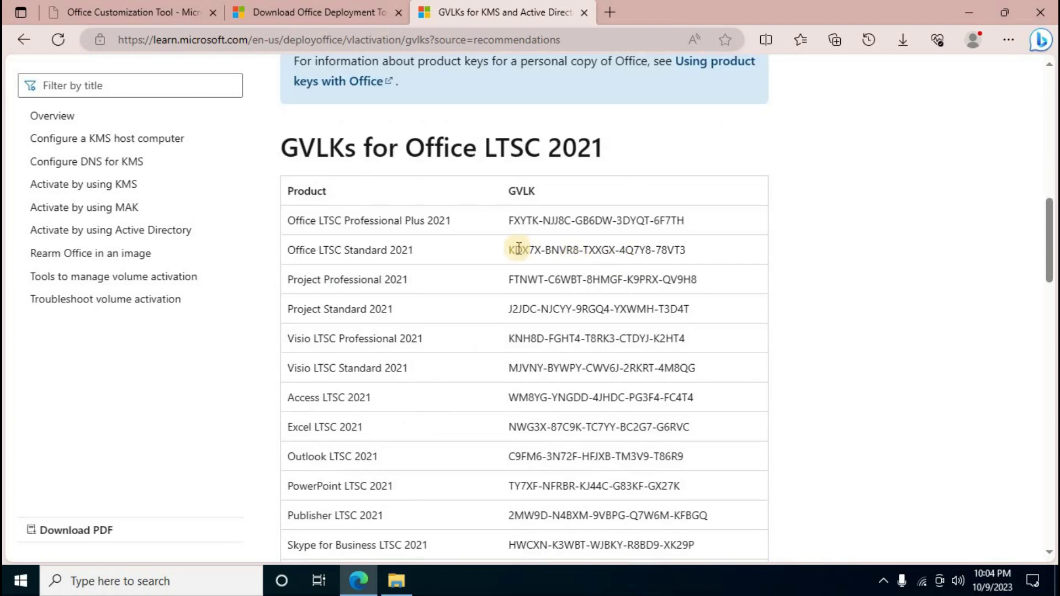